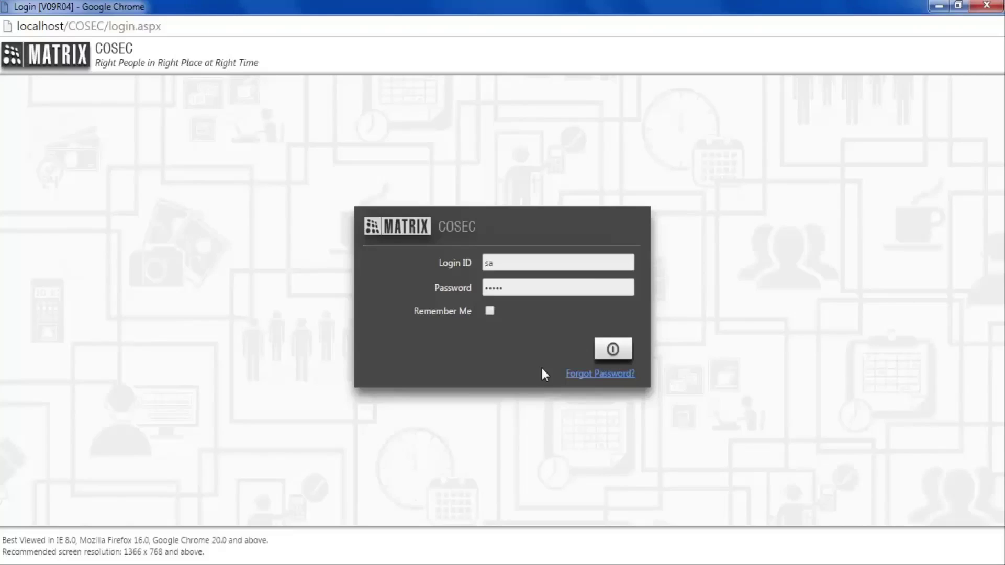
- Log in with the admin credentials and open the Users tile on the dashboard
left_click(613, 351)
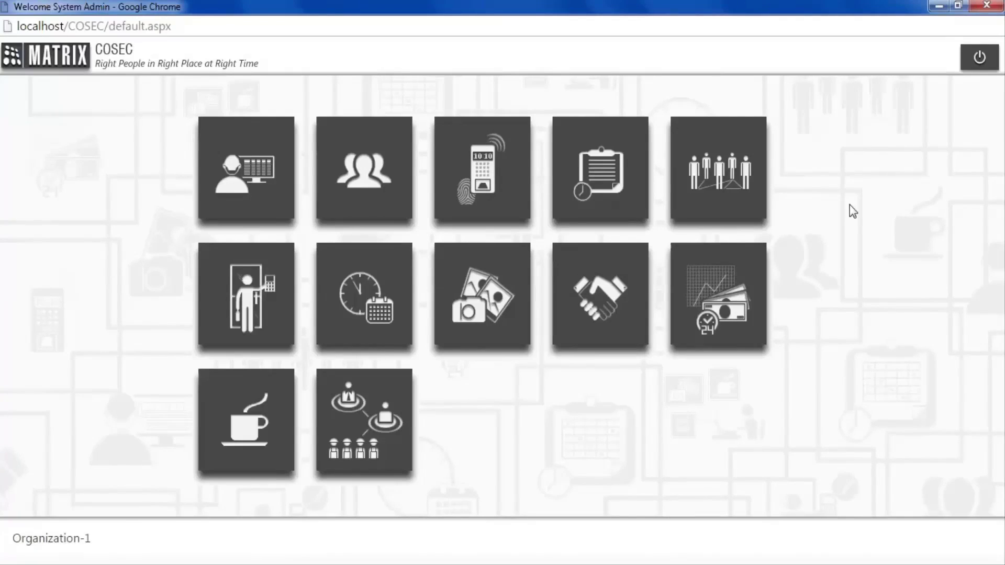
left_click(378, 151)
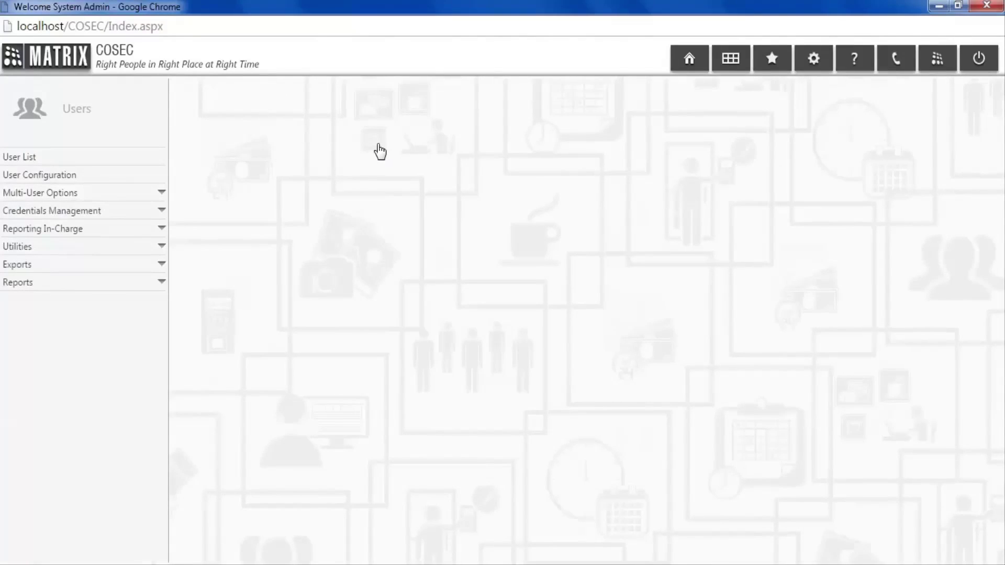
- Search the User List for 001 and open that user's configuration
left_click(157, 163)
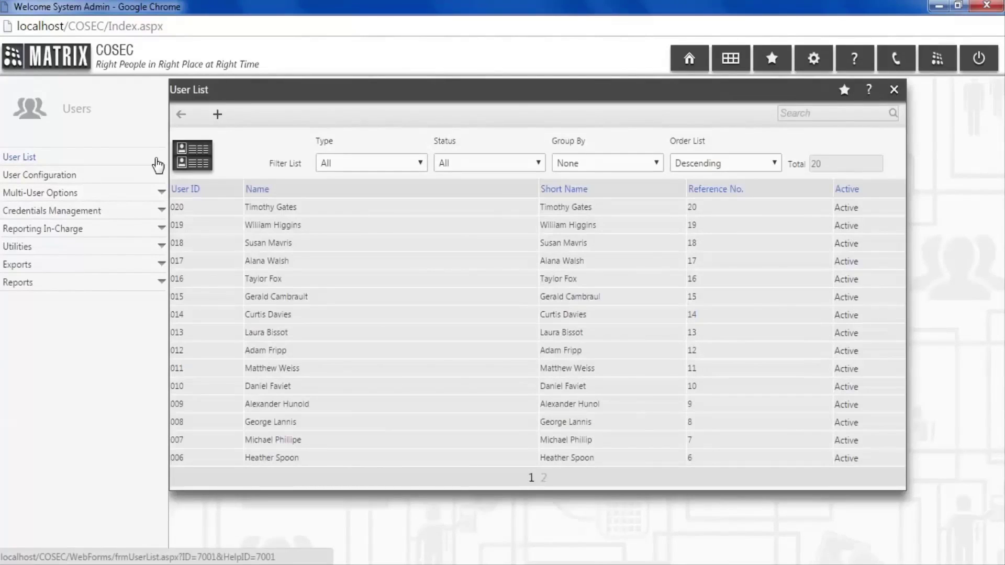
left_click(804, 114)
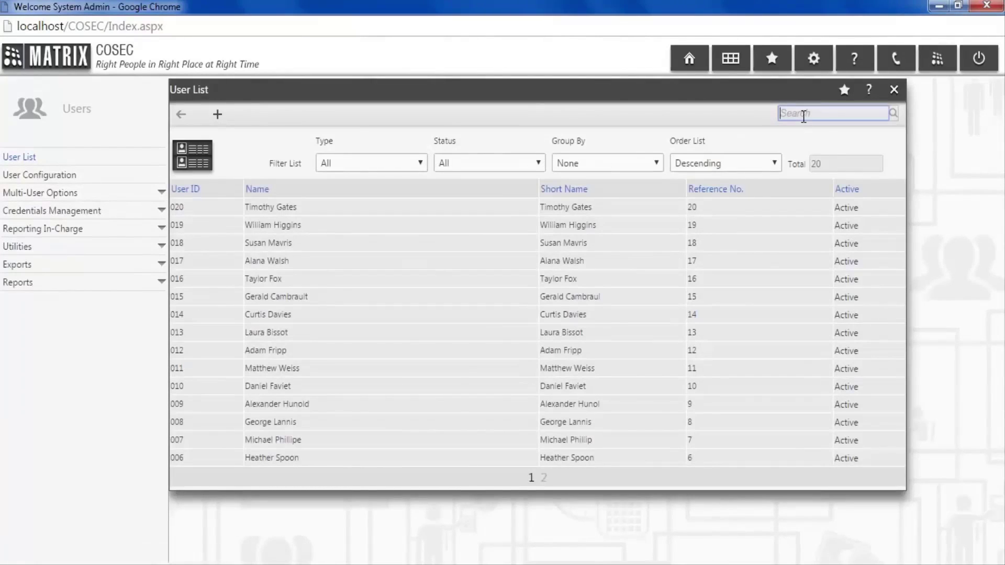
type("001")
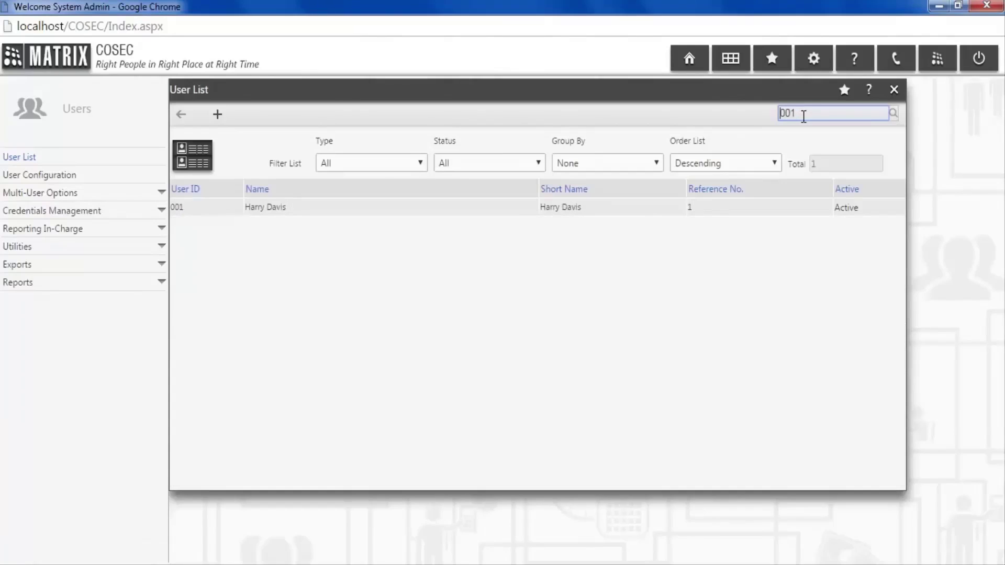
left_click(486, 207)
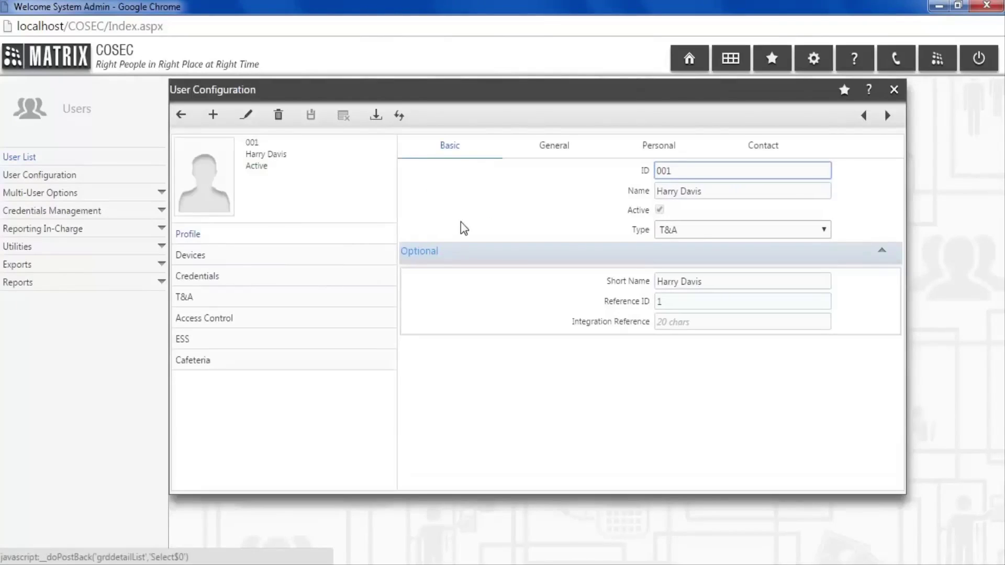
- Enable user 001's ESS account with Edit Basic Details permission and save it
left_click(344, 341)
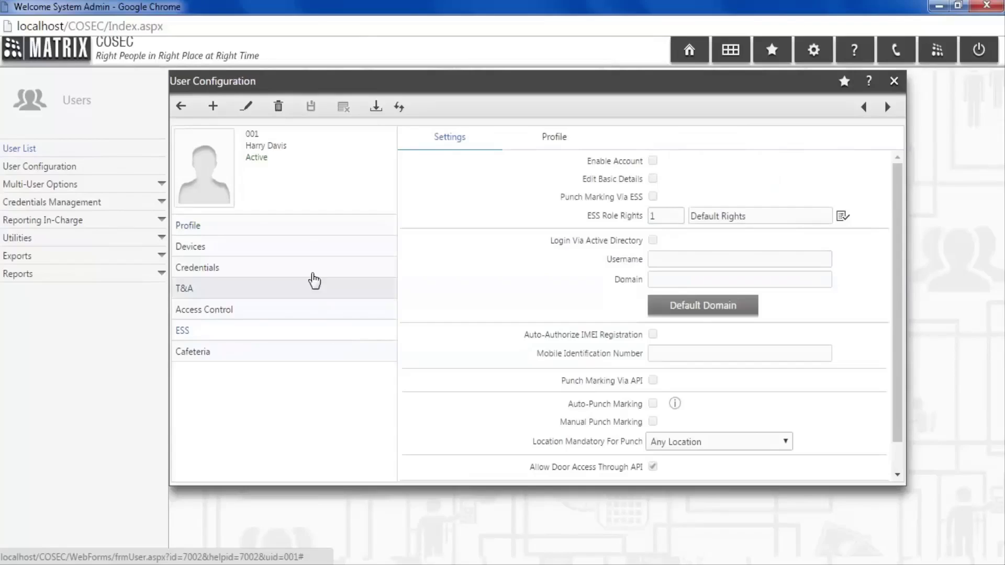
left_click(247, 107)
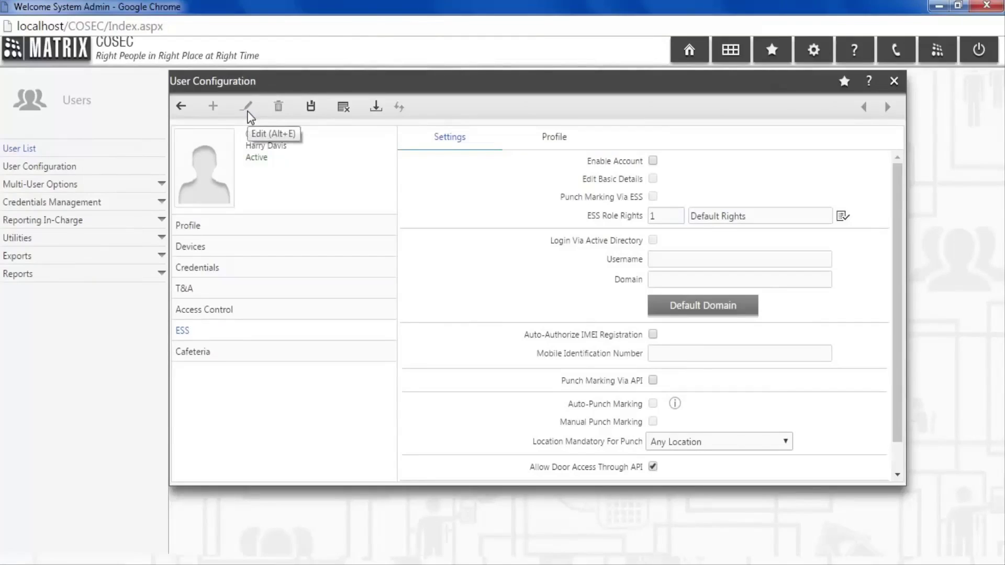
left_click(653, 162)
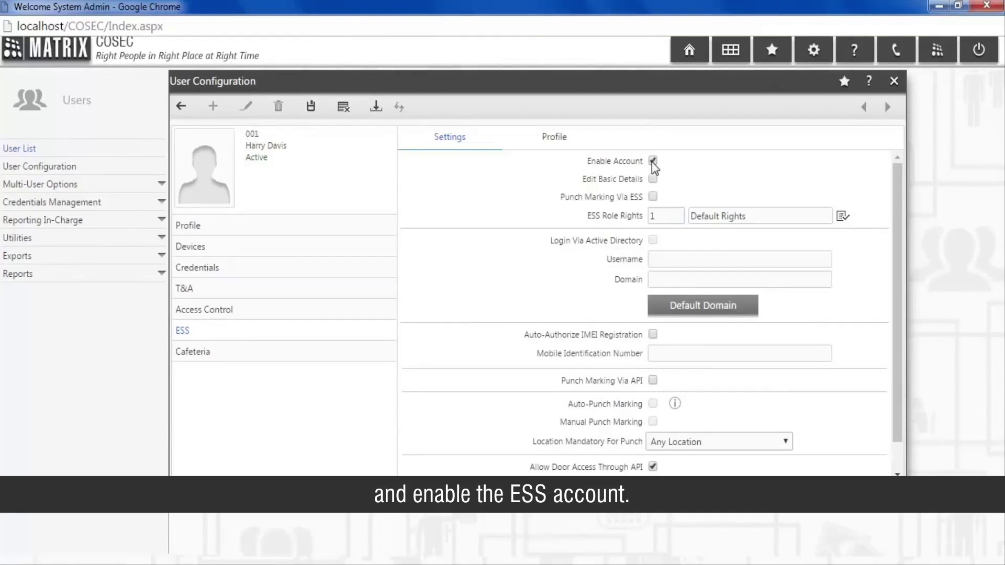
left_click(653, 179)
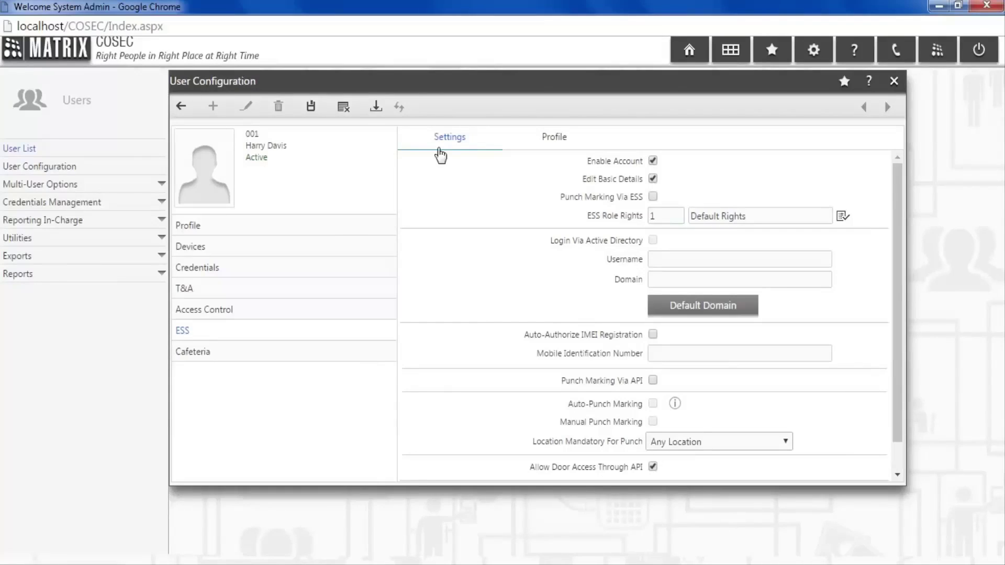
left_click(312, 108)
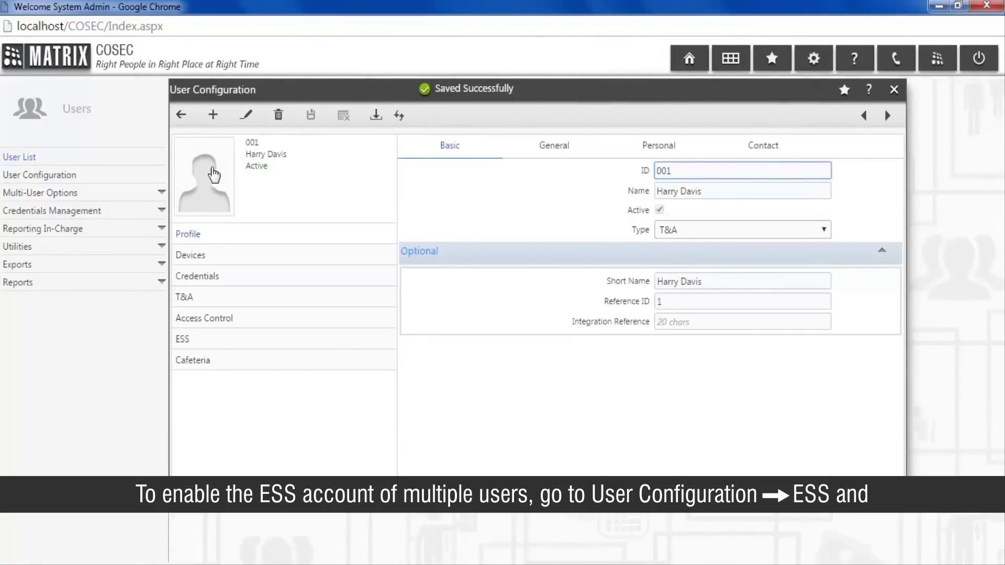
left_click(136, 200)
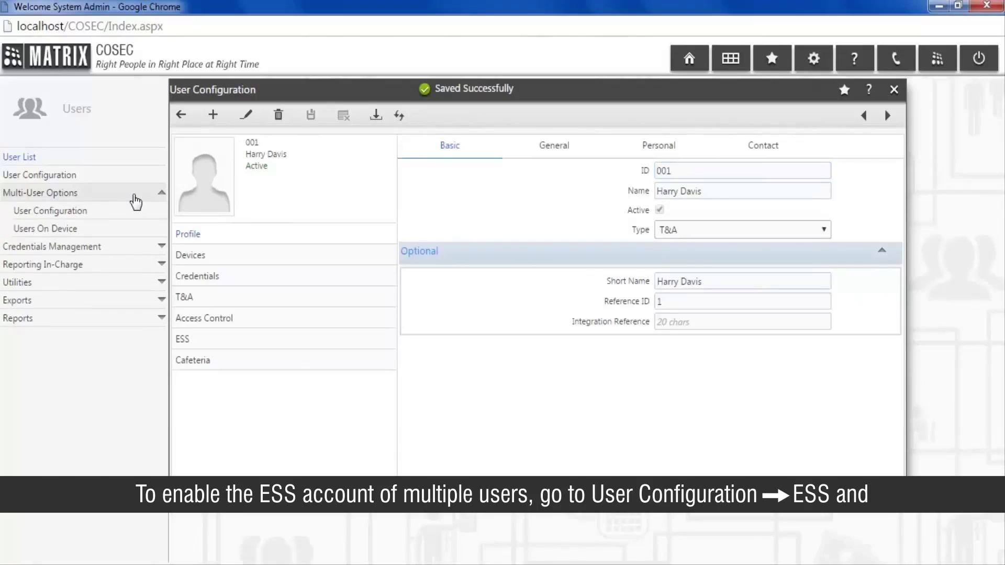
- Bulk-enable ESS Enable Account and Edit Basic Details with the User Filter set to All
left_click(134, 215)
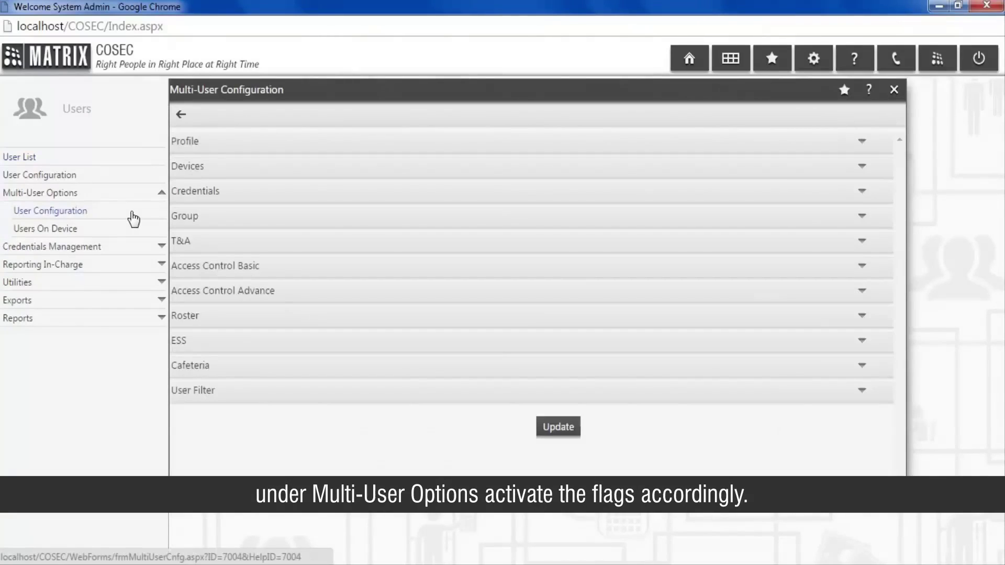
left_click(212, 340)
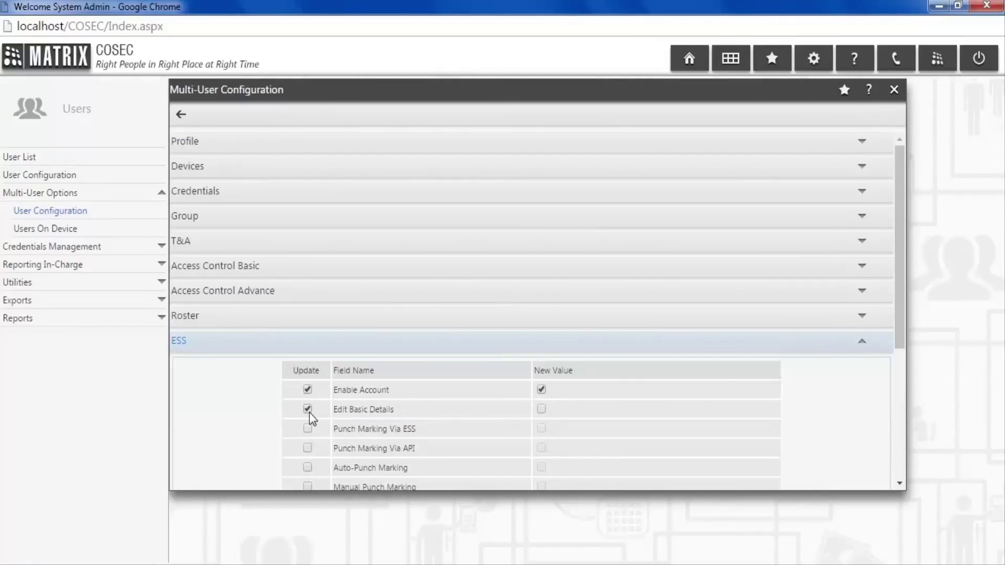
left_click(542, 409)
scroll(576, 416, "down", 5)
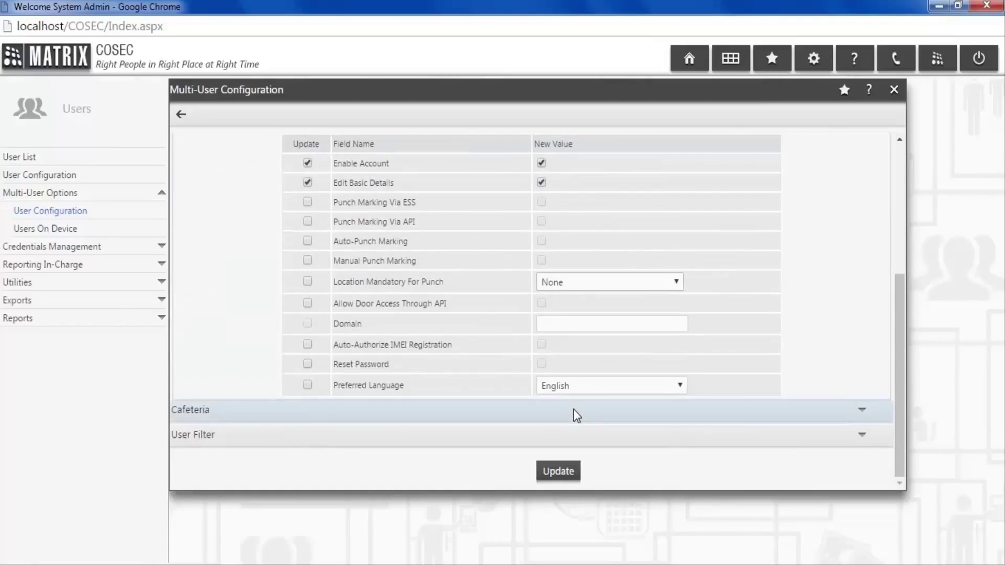
left_click(583, 438)
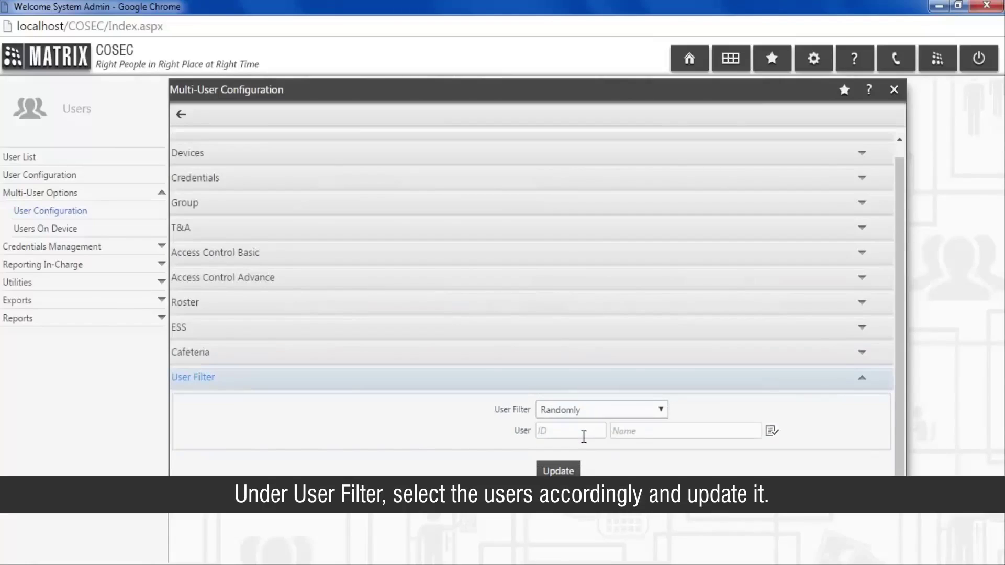
left_click(612, 412)
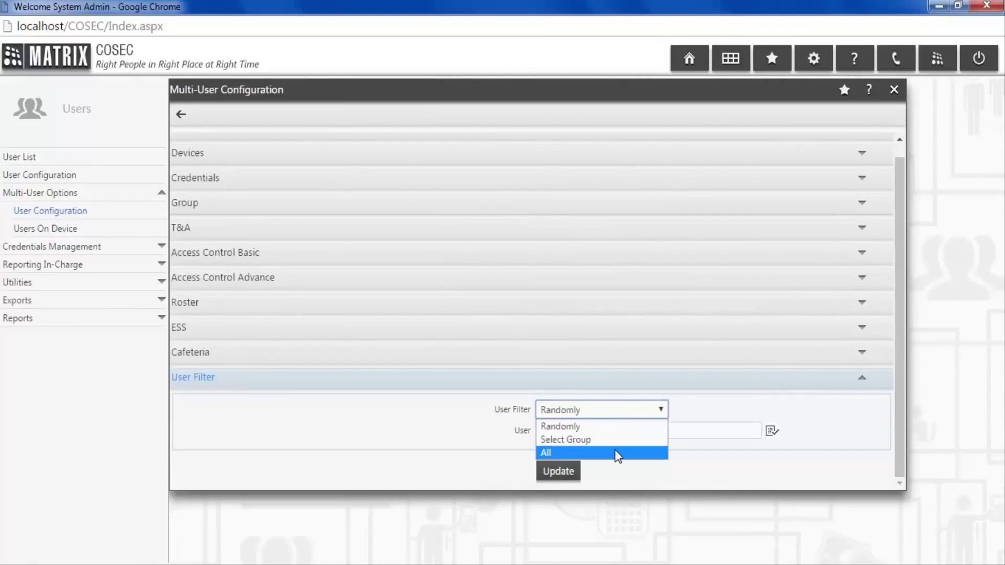
left_click(618, 453)
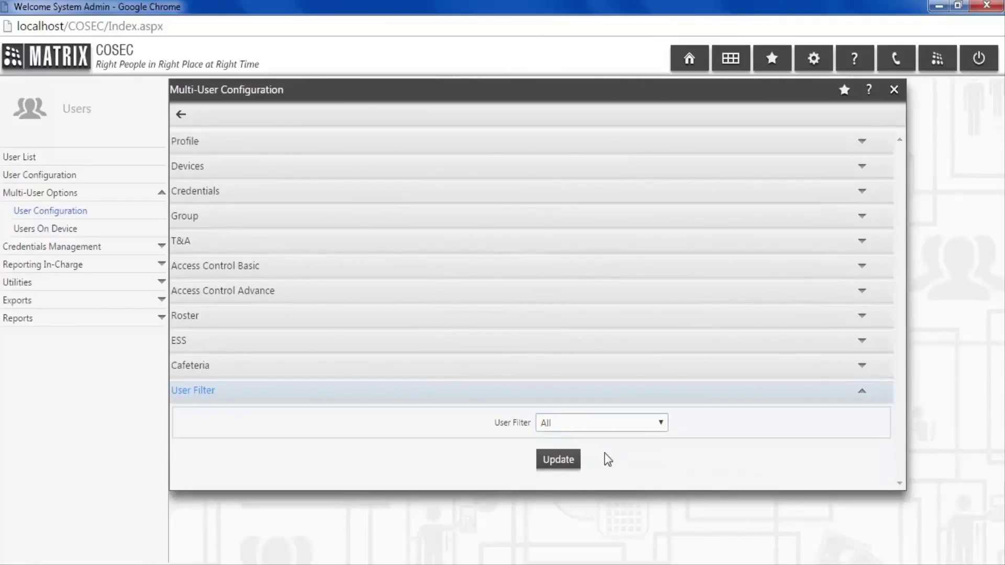
left_click(551, 460)
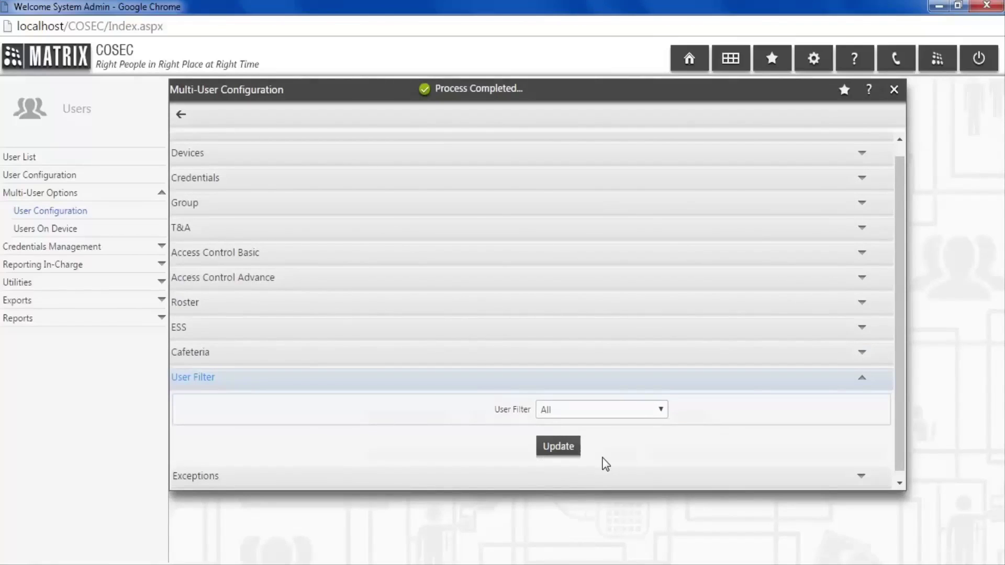
scroll(606, 465, "up", 1)
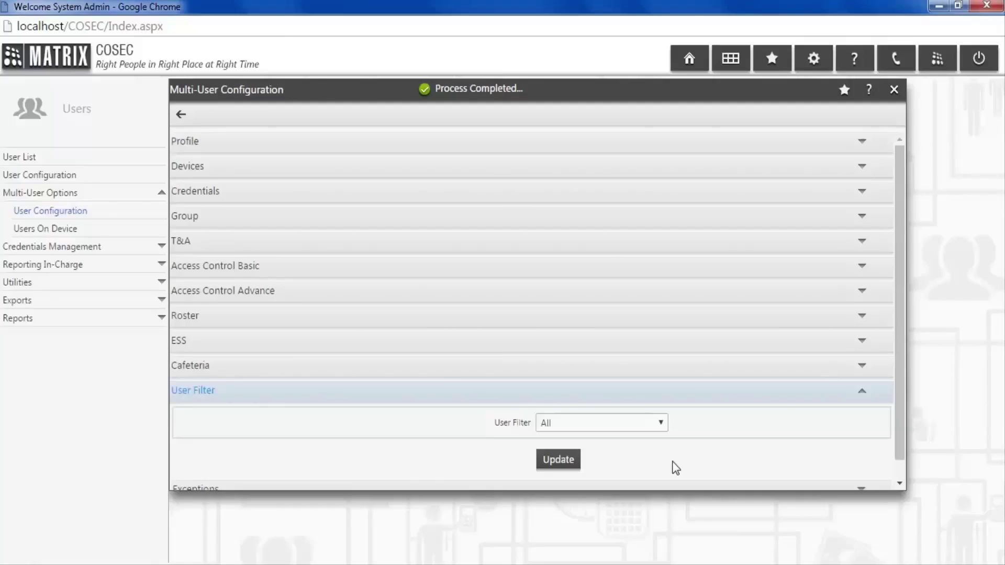
- Log out of the admin session and sign in with login ID 001
left_click(991, 63)
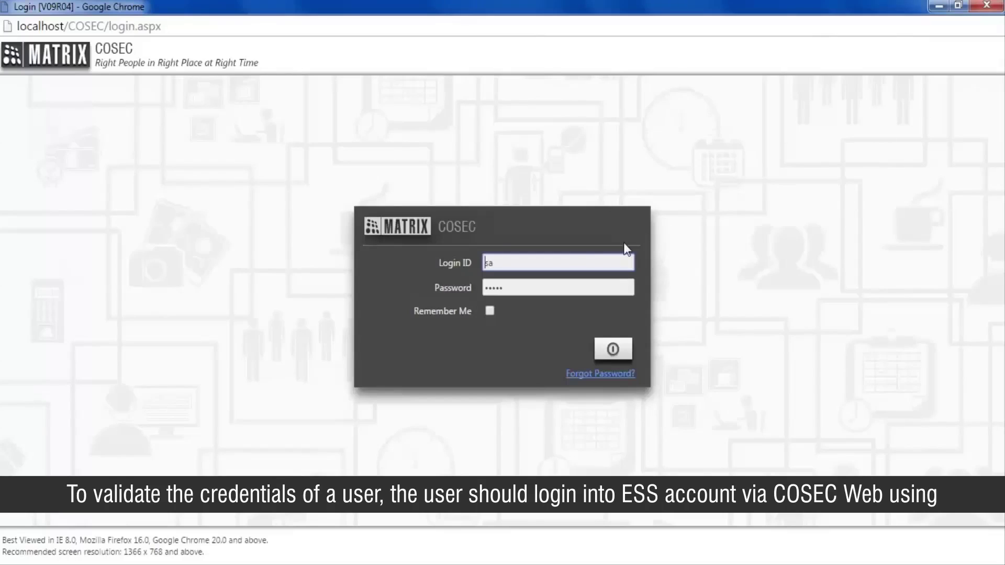
left_click(597, 260)
key("BackSpace")
key("BackSpace")
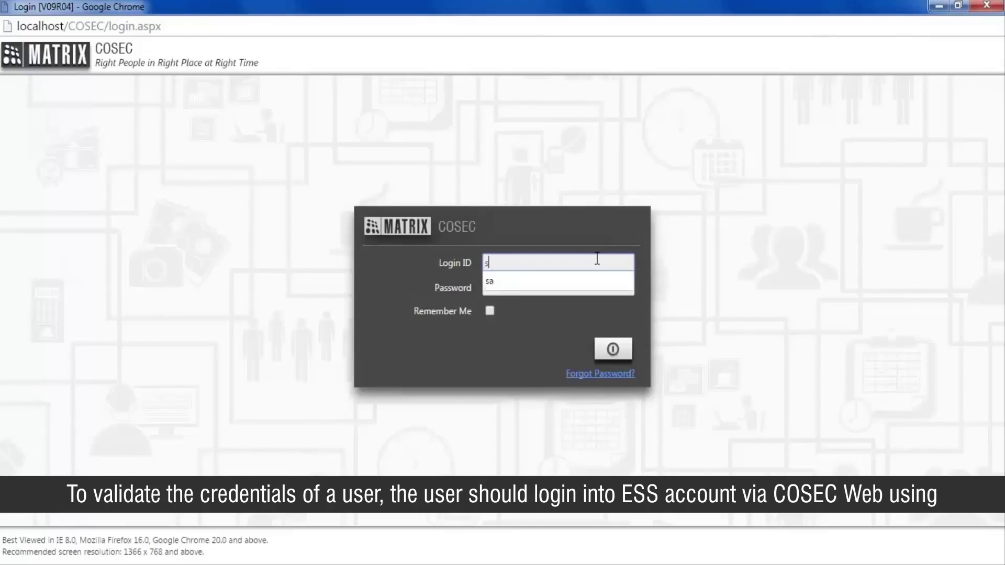
type("001")
left_click(593, 280)
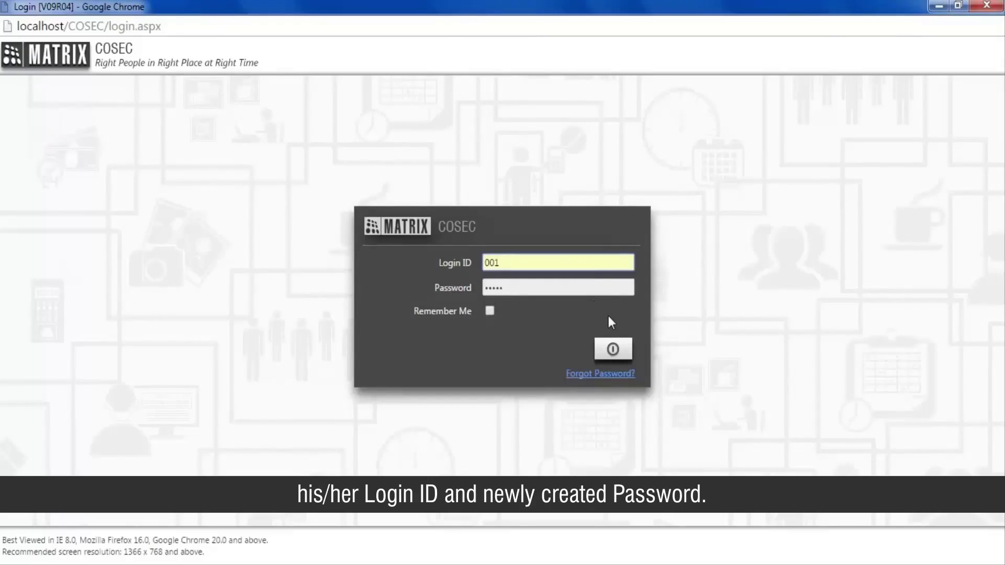
left_click(625, 356)
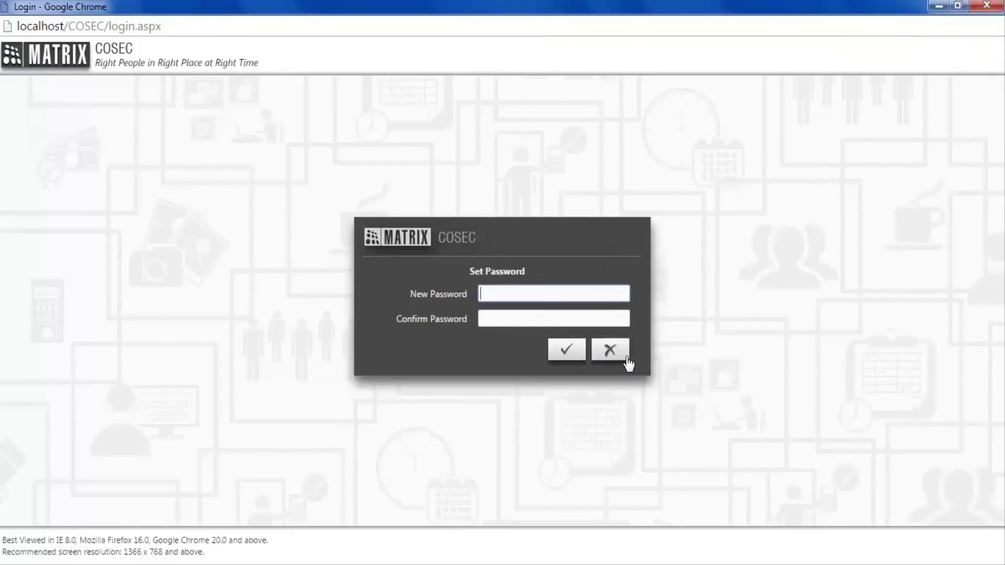
- Set and confirm a new ESS password for user 001
type("•••••")
key("Tab")
type("••")
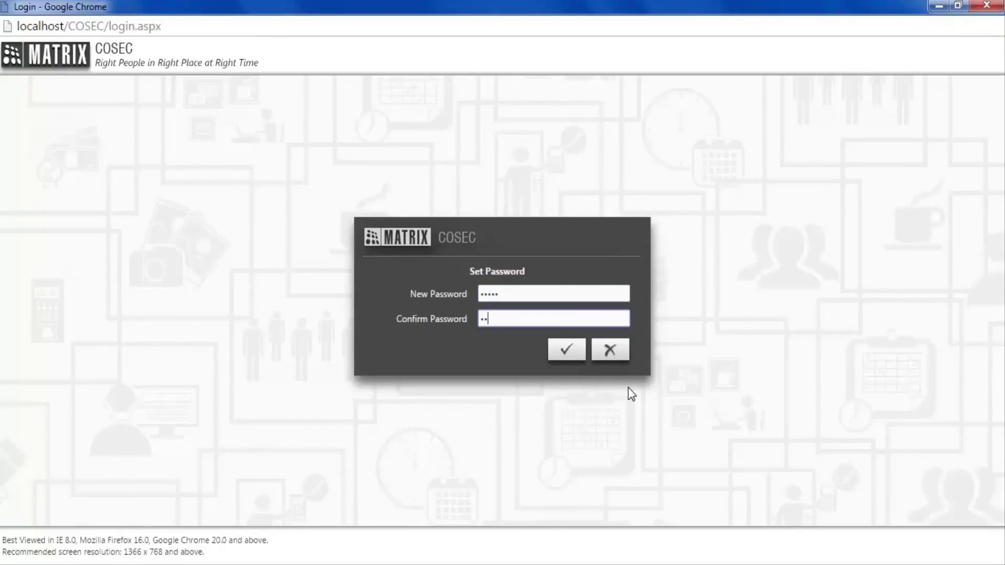
type("•••")
left_click(562, 360)
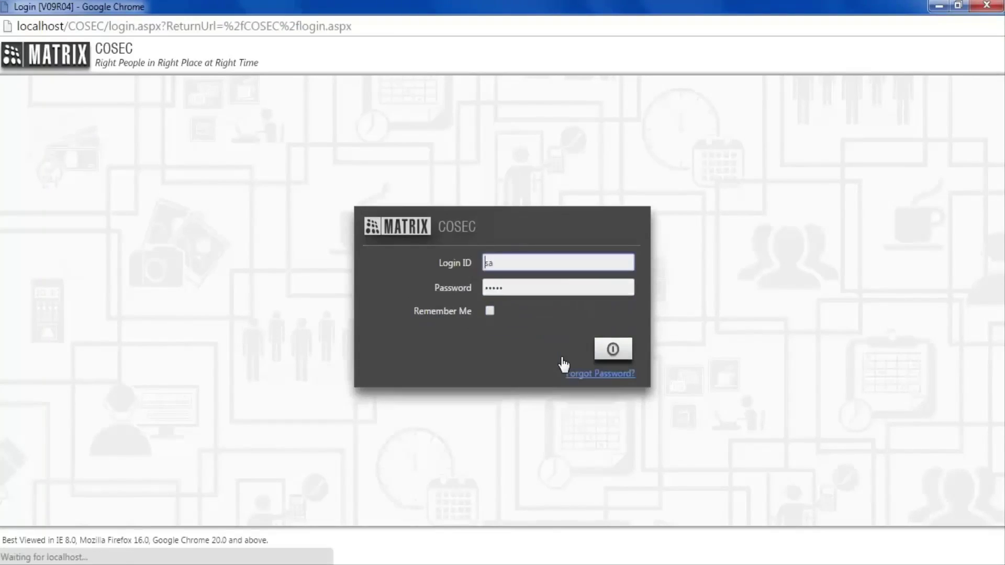
- Log back in as user 001 using the new password
left_click(527, 265)
key("BackSpace")
key("BackSpace")
type("001")
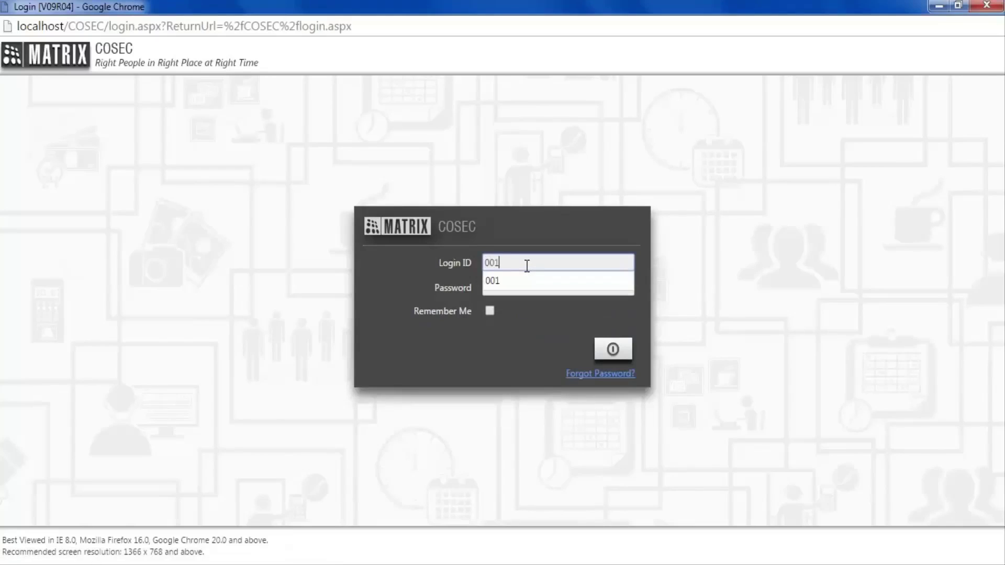
left_click(529, 280)
left_click(531, 282)
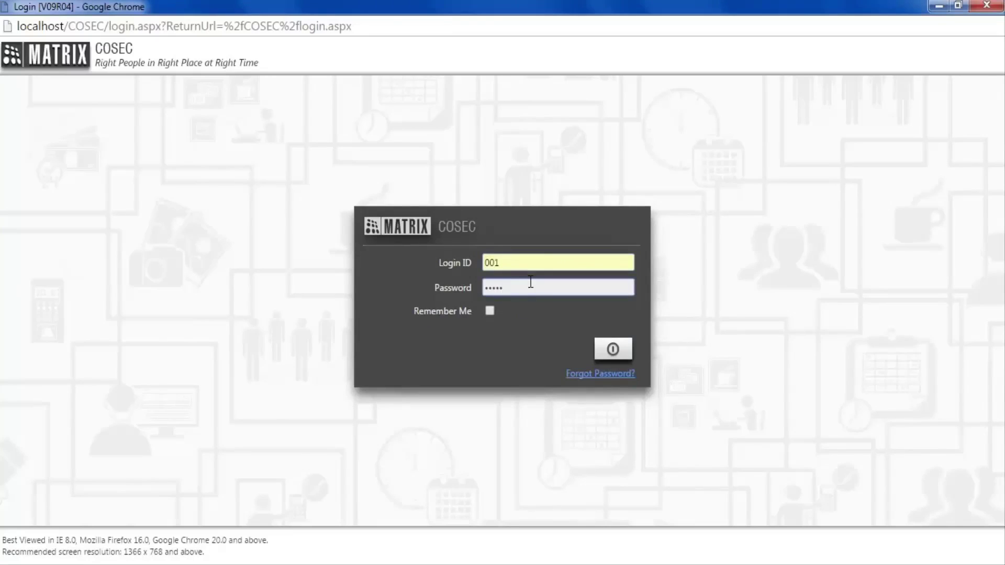
left_click(629, 346)
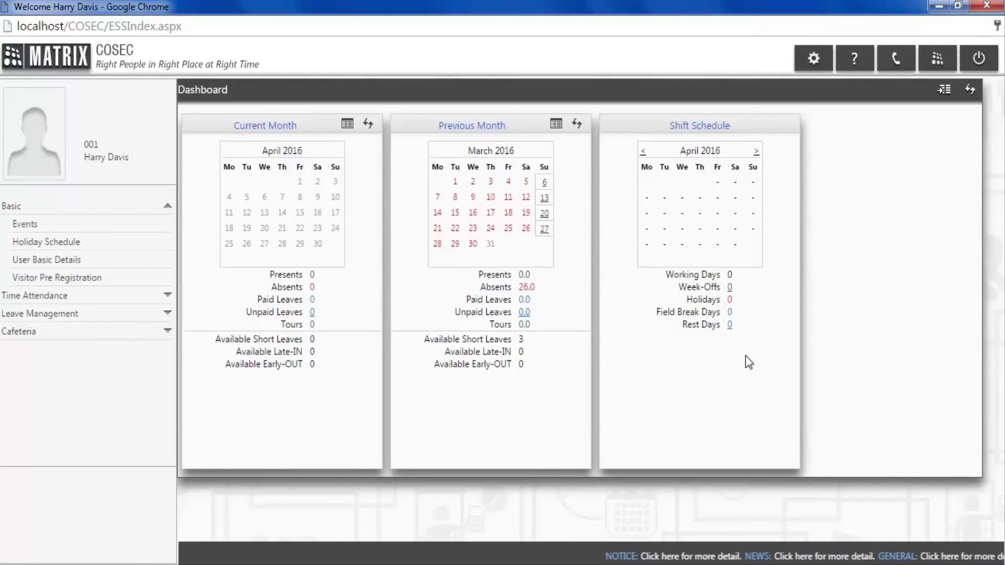
- Log out of user 001's ESS dashboard and sign back in as the administrator
left_click(971, 63)
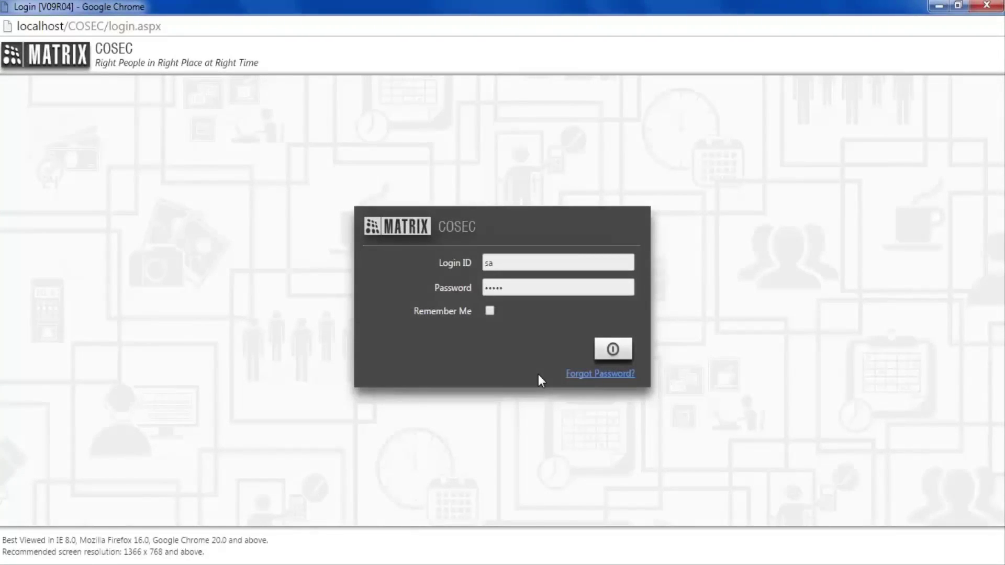
left_click(601, 350)
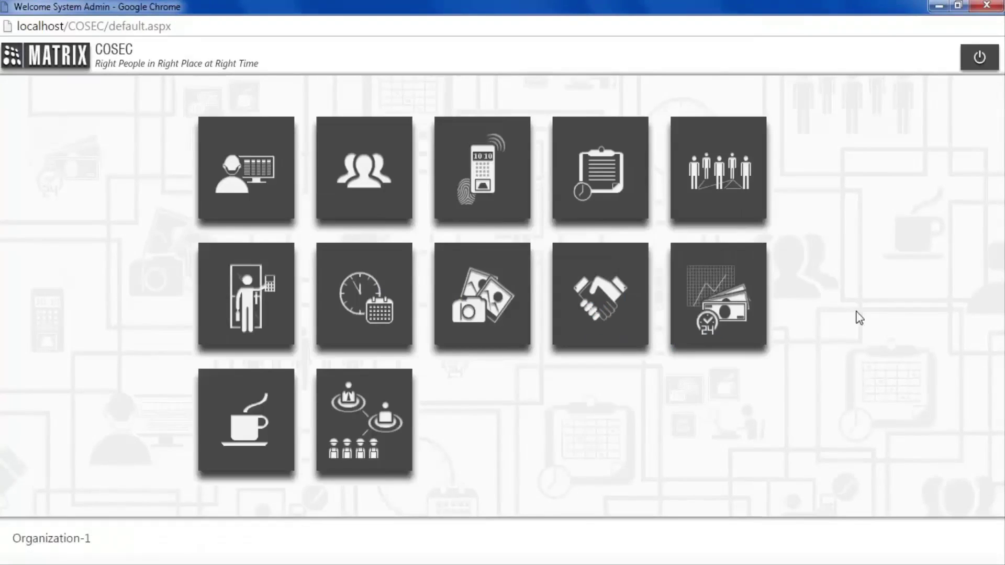
- Find user 001 in the User List and view its ESS settings showing Authorization Pending
left_click(385, 161)
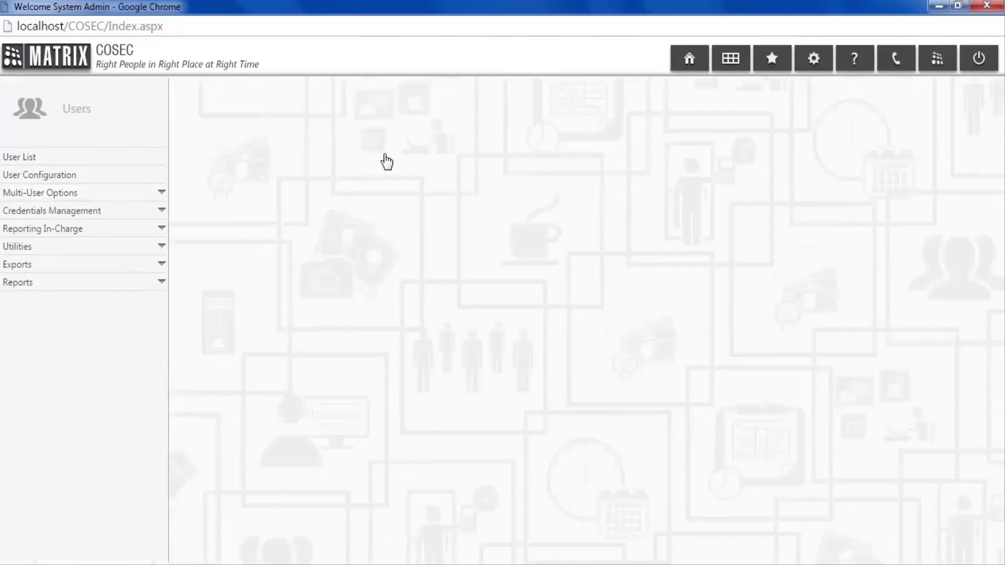
left_click(136, 159)
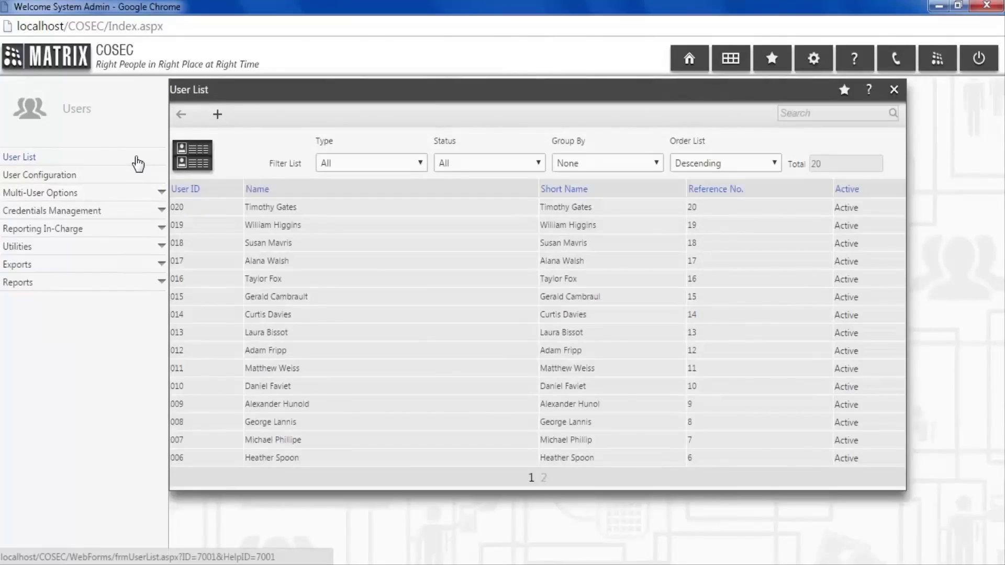
left_click(796, 114)
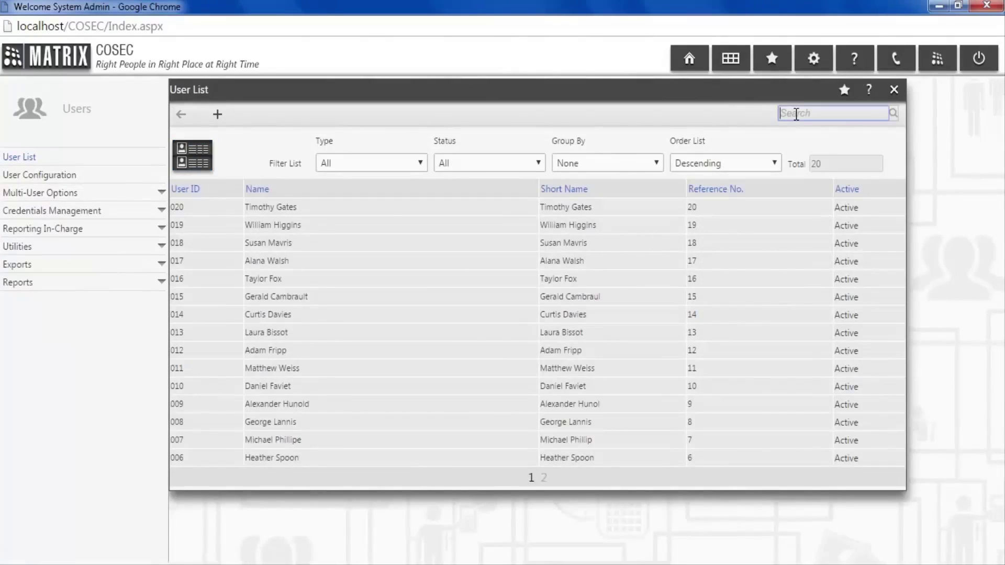
type("001")
key("Return")
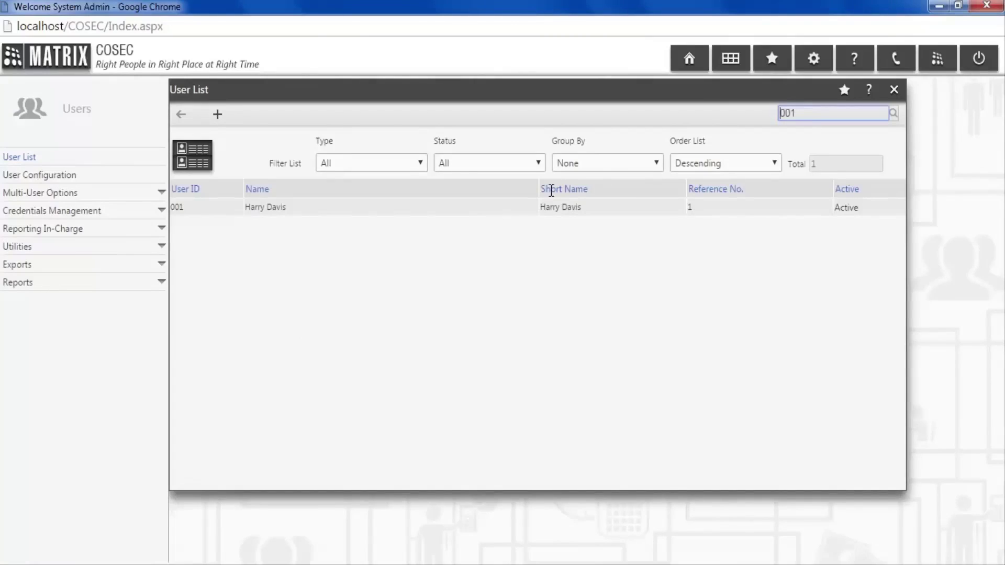
left_click(513, 207)
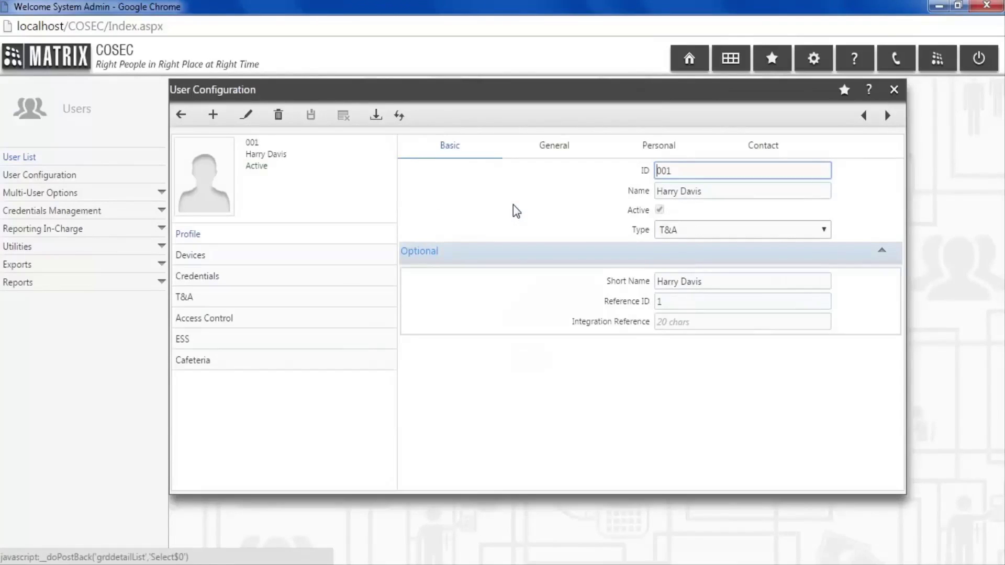
left_click(341, 338)
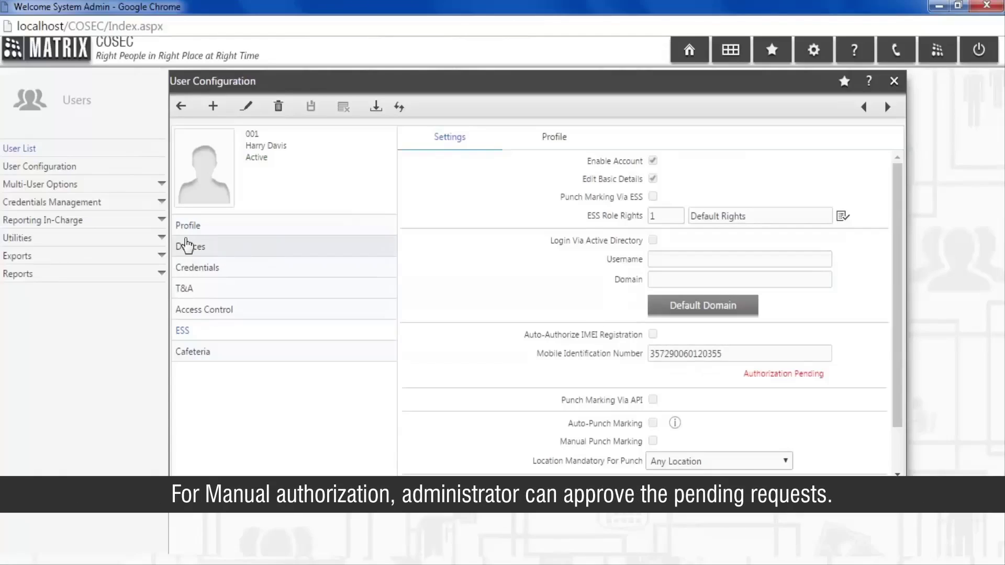
left_click(160, 240)
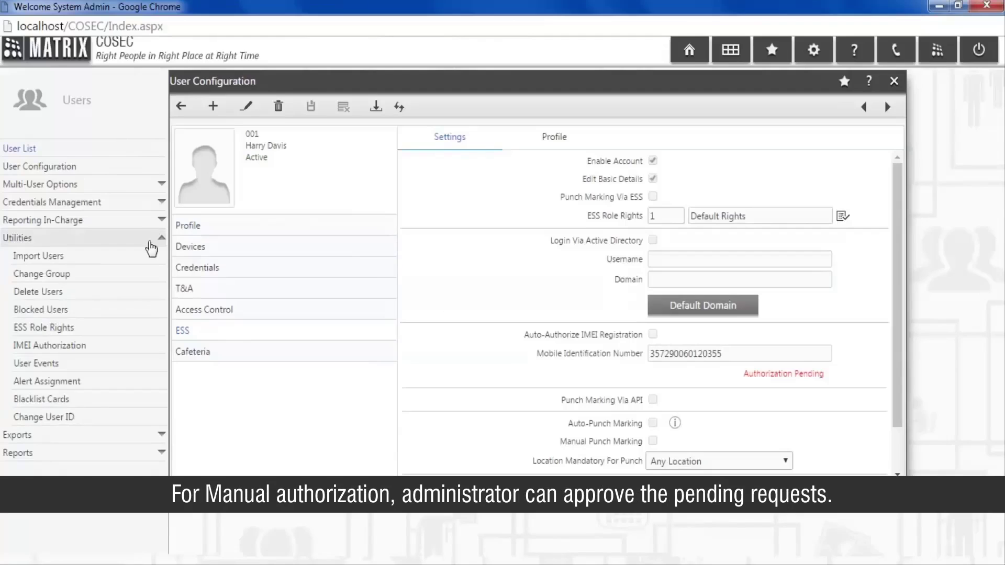
- Authorize user 001's pending request on the IMEI Authorization page and save
left_click(146, 348)
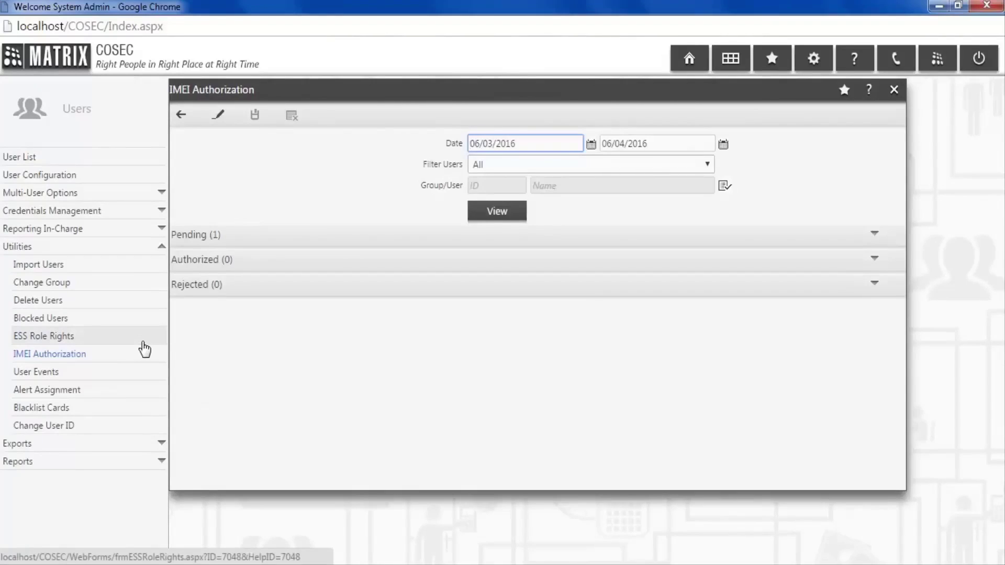
left_click(254, 234)
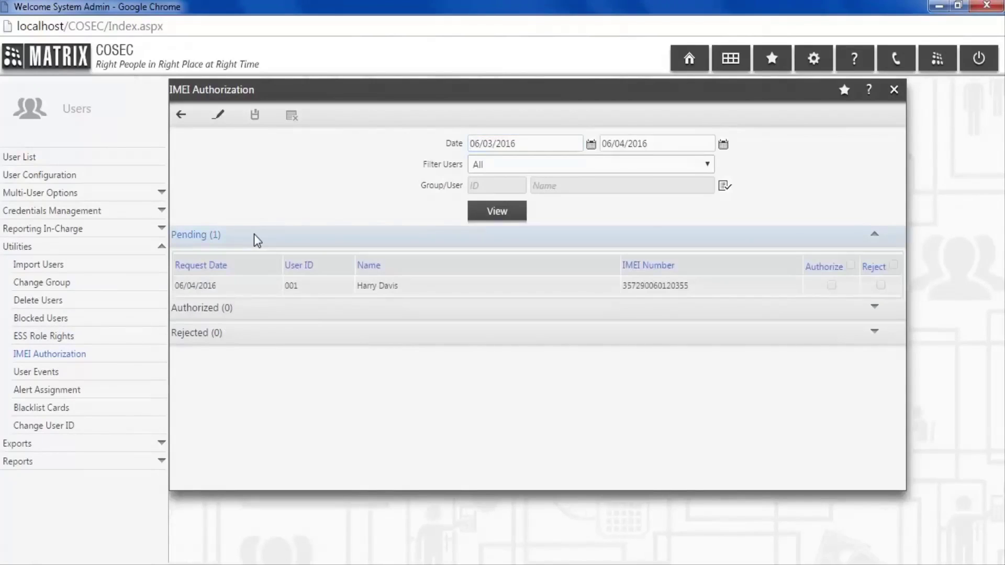
left_click(227, 122)
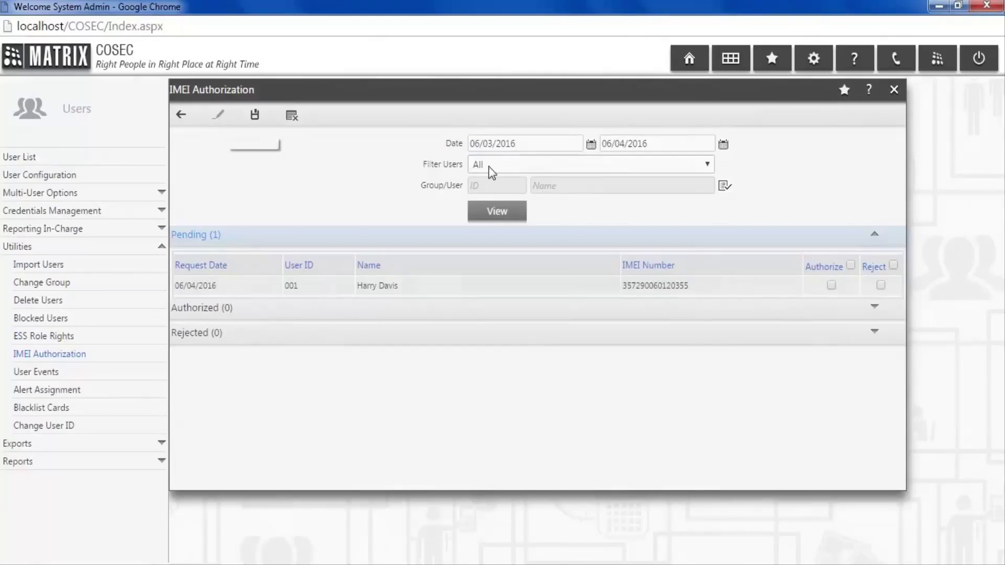
left_click(850, 266)
left_click(259, 124)
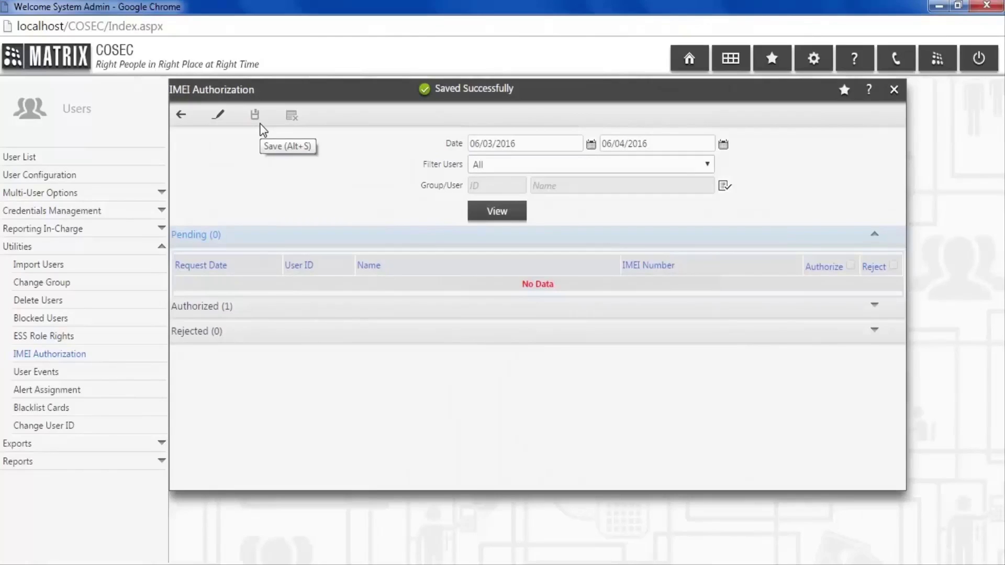
- Verify user 001's IMEI is listed under Authorized, then go Home and open Admin
left_click(408, 309)
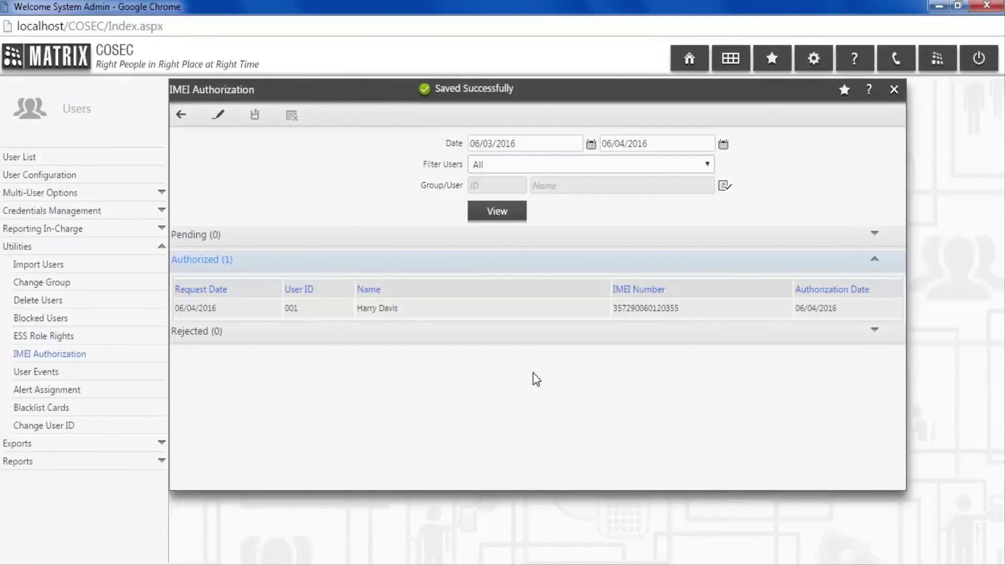
left_click(682, 63)
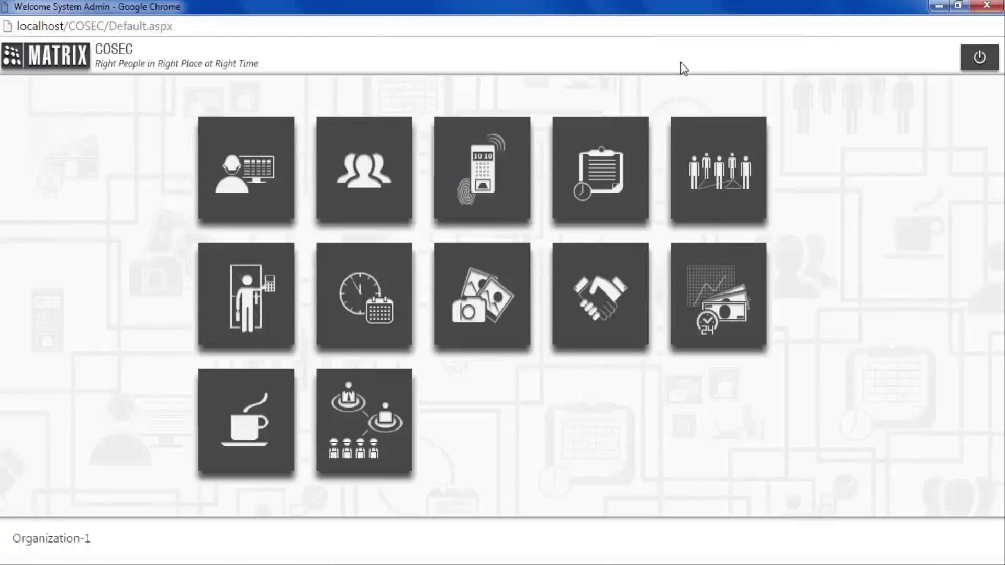
mouse_move(280, 142)
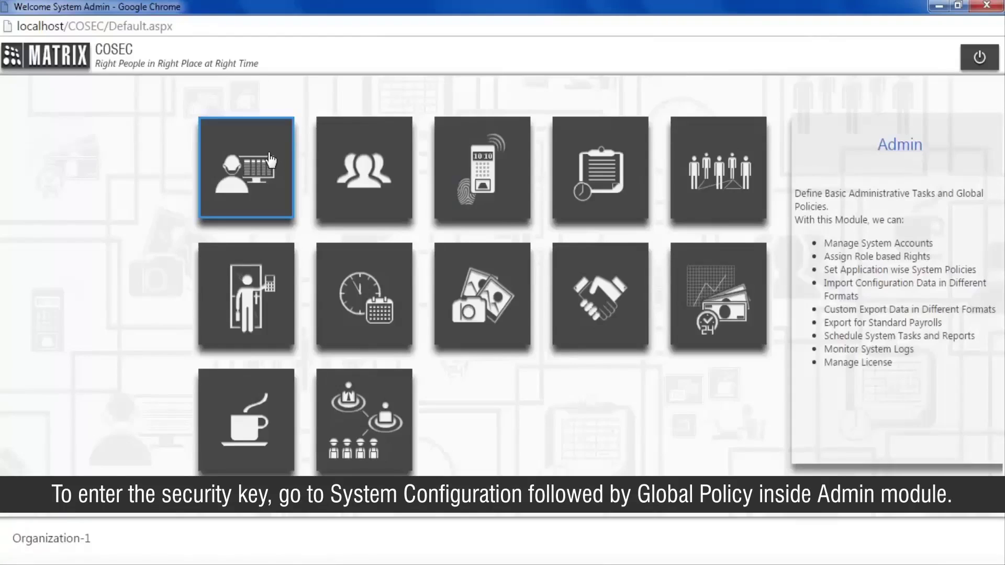
left_click(270, 160)
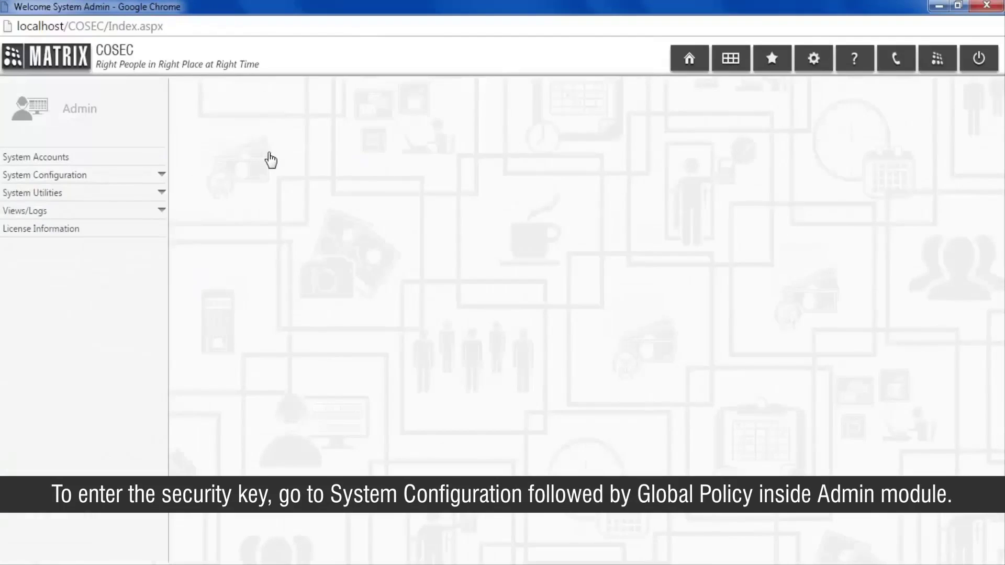
- Save a two-digit Door Access Through API security key under Global Policy > Security
left_click(150, 177)
left_click(151, 195)
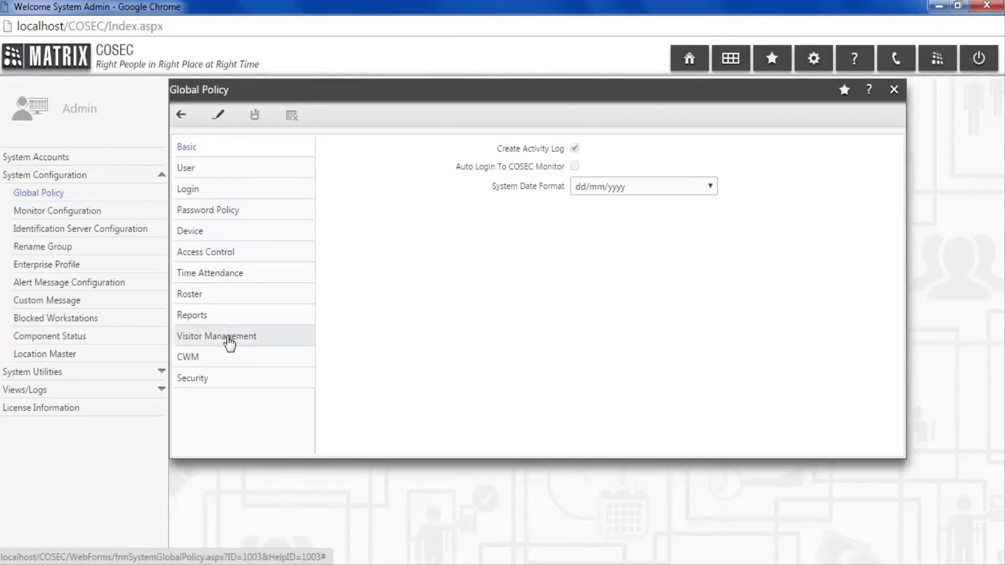
left_click(234, 380)
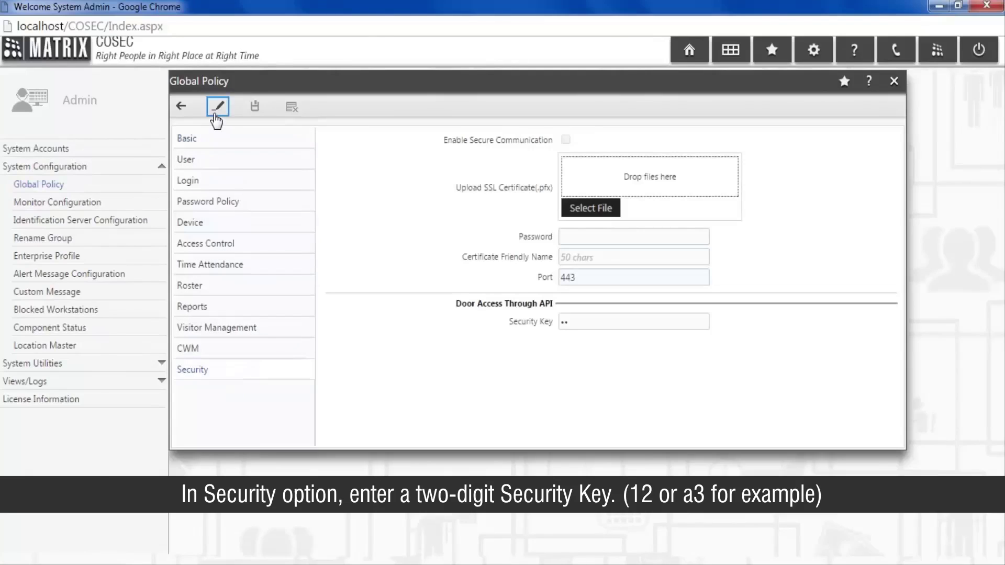
left_click(216, 110)
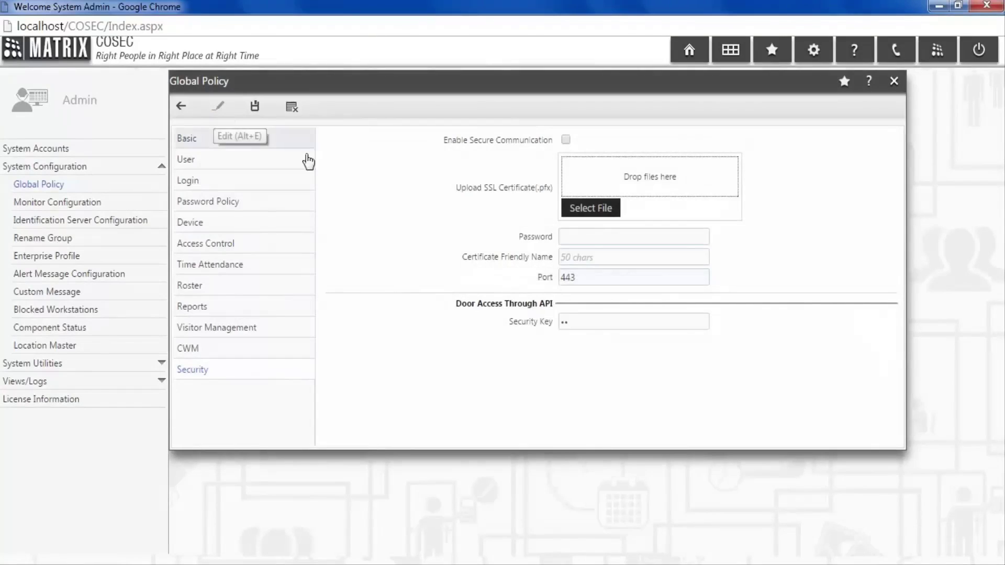
left_click(570, 321)
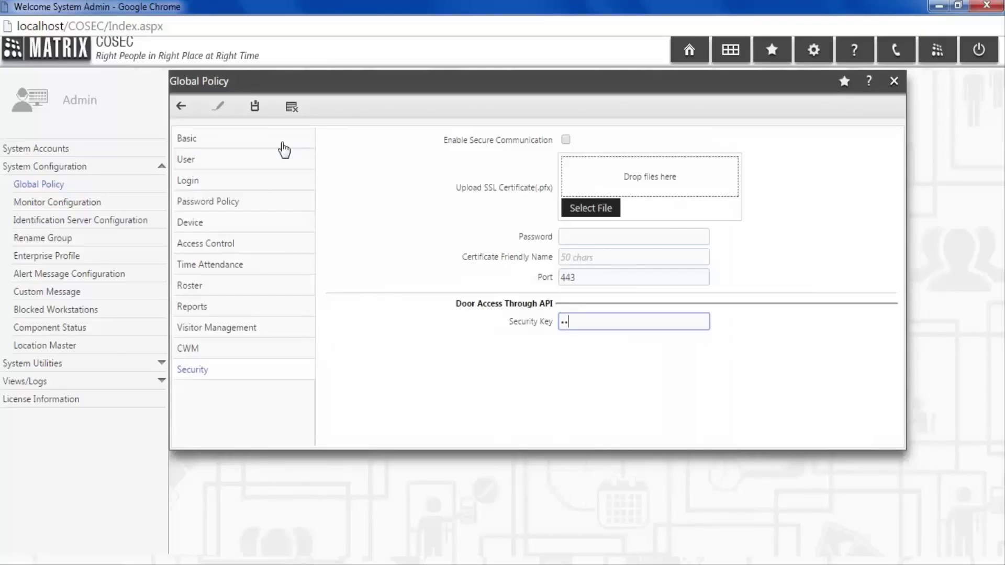
left_click(255, 107)
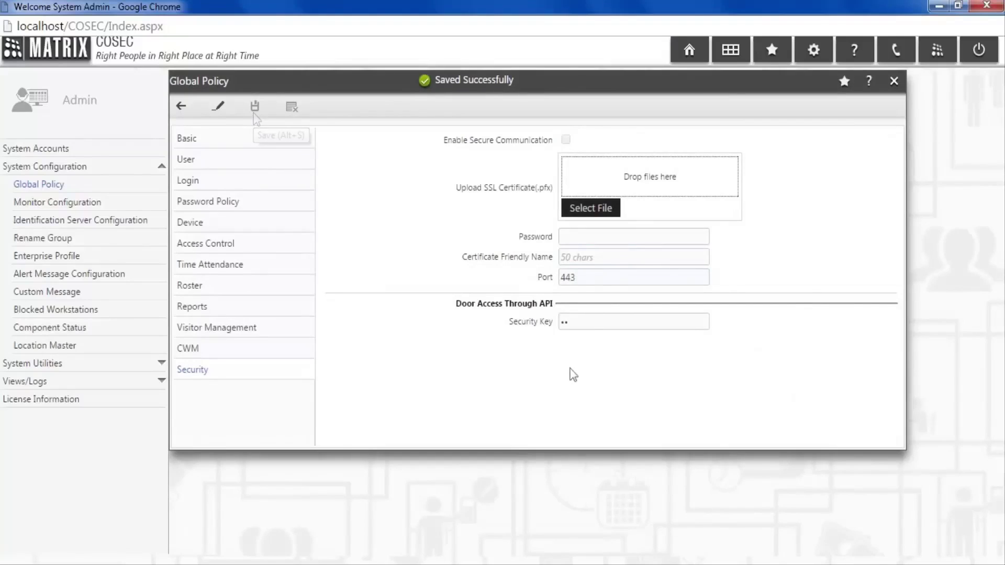
left_click(688, 55)
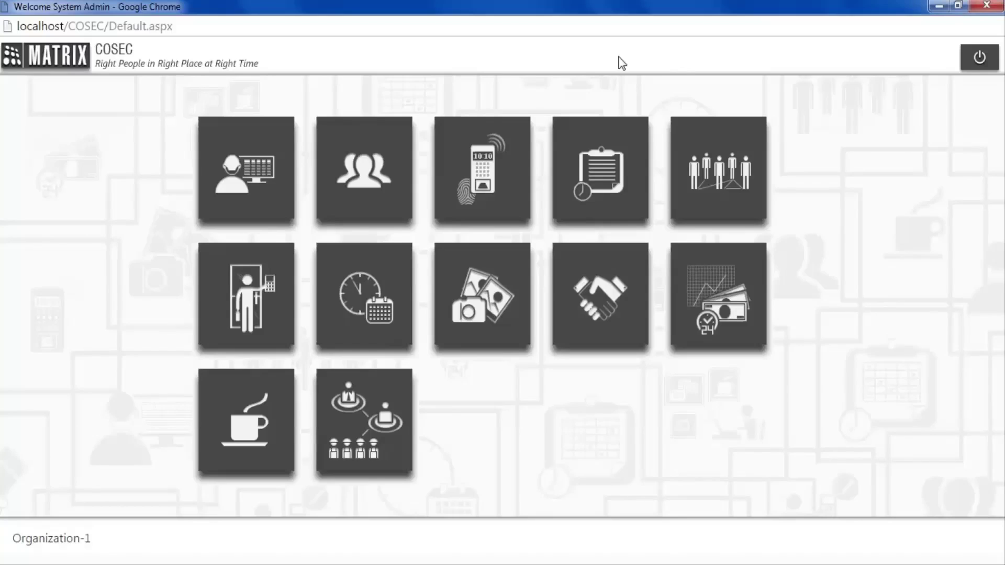
- Tick Allow Door Access Through API in NGT Direct Door-Device-1's Advanced settings
left_click(502, 208)
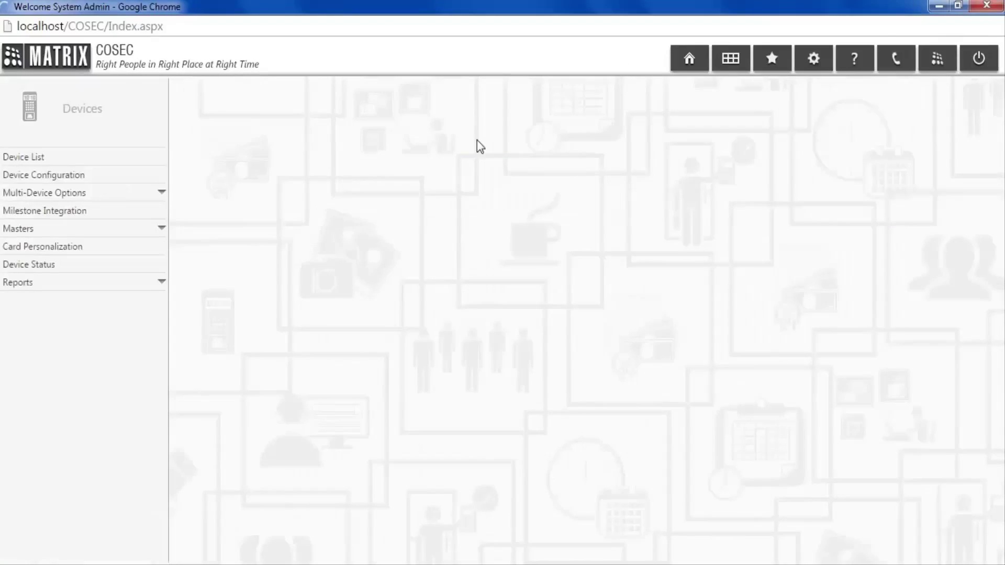
left_click(163, 159)
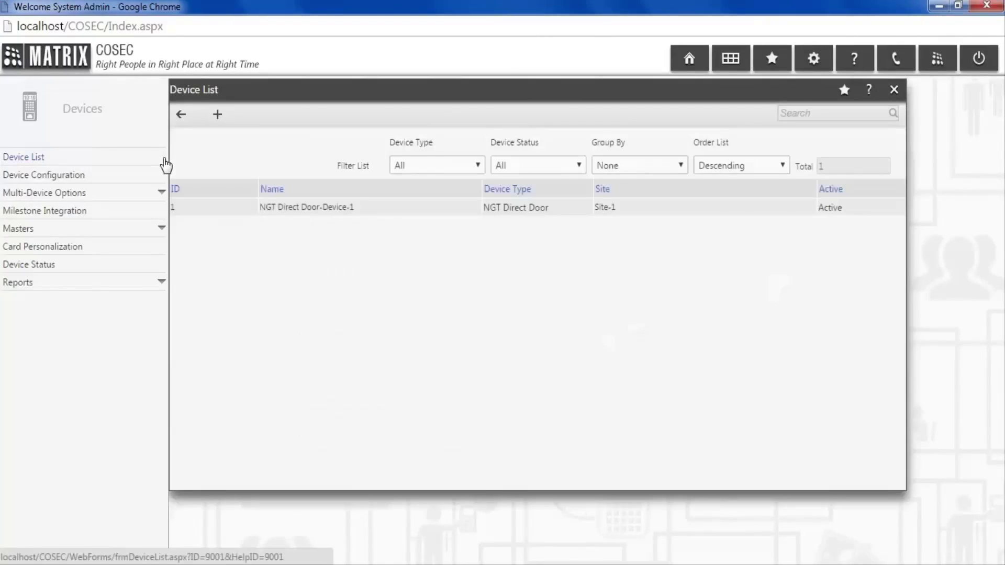
left_click(296, 206)
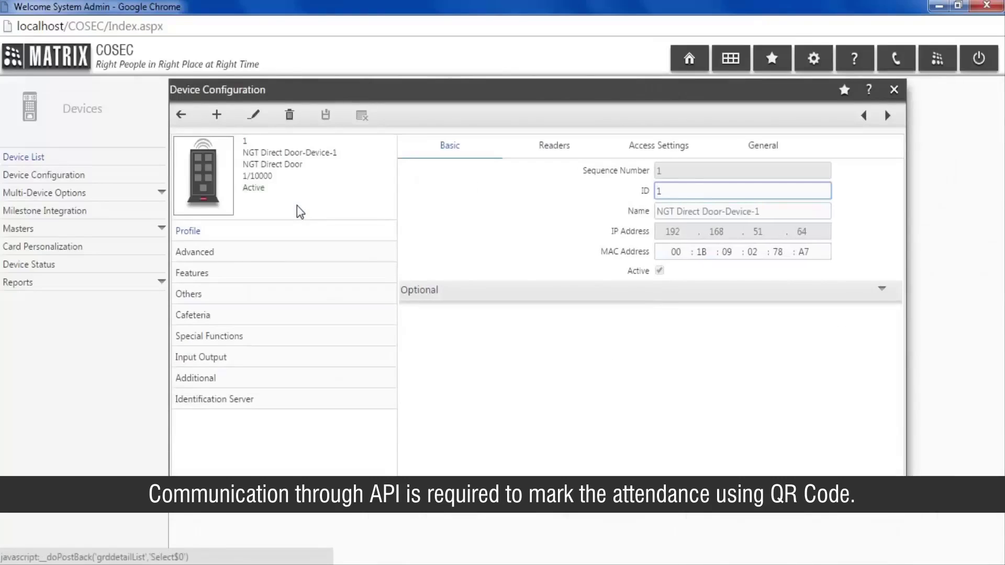
left_click(312, 251)
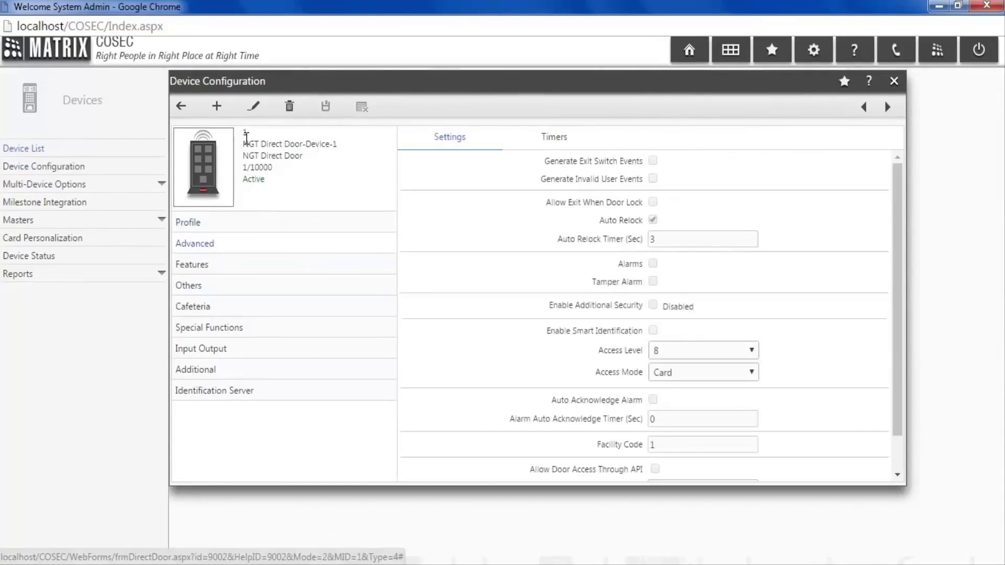
left_click(252, 109)
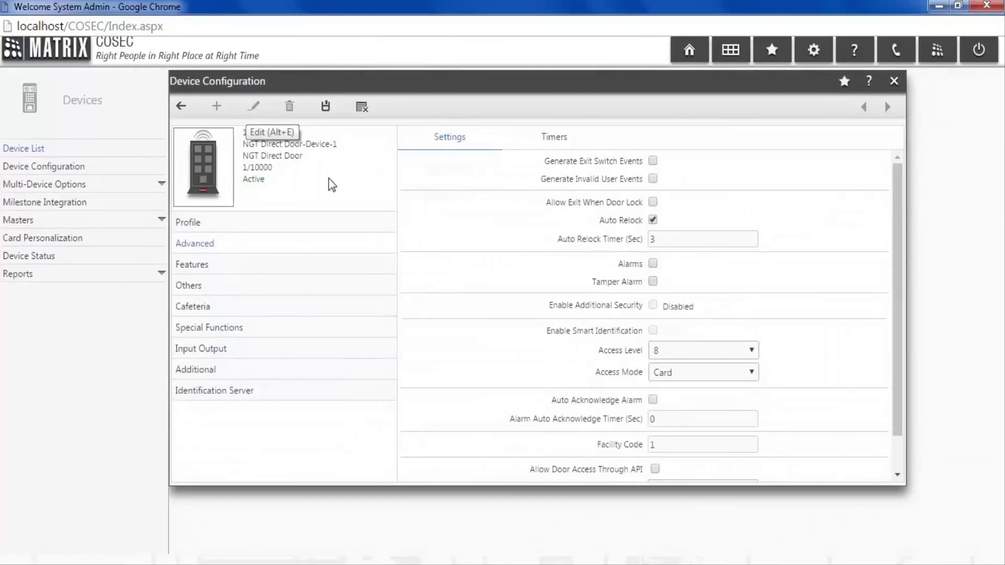
scroll(682, 458, "down", 1)
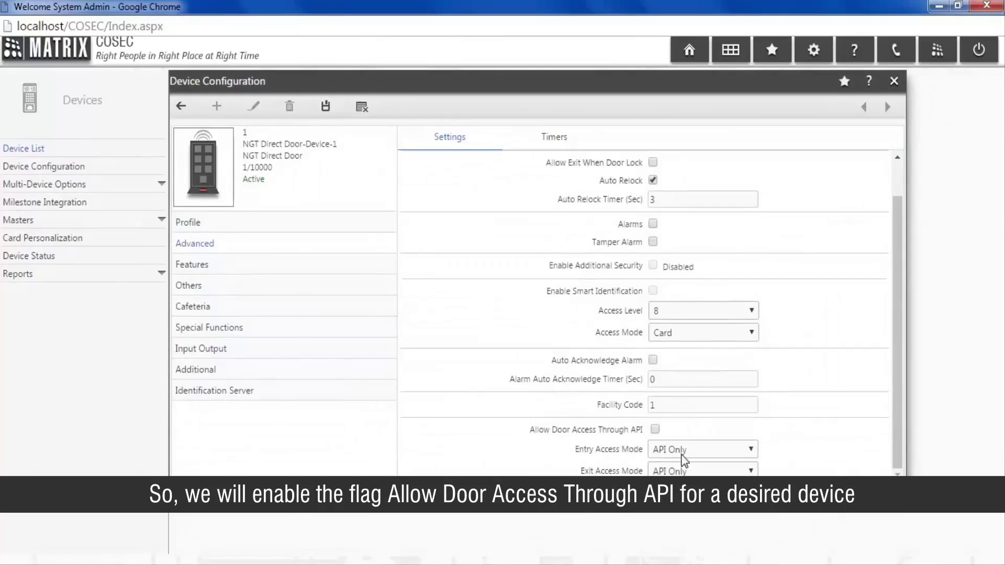
left_click(655, 430)
scroll(655, 433, "up", 1)
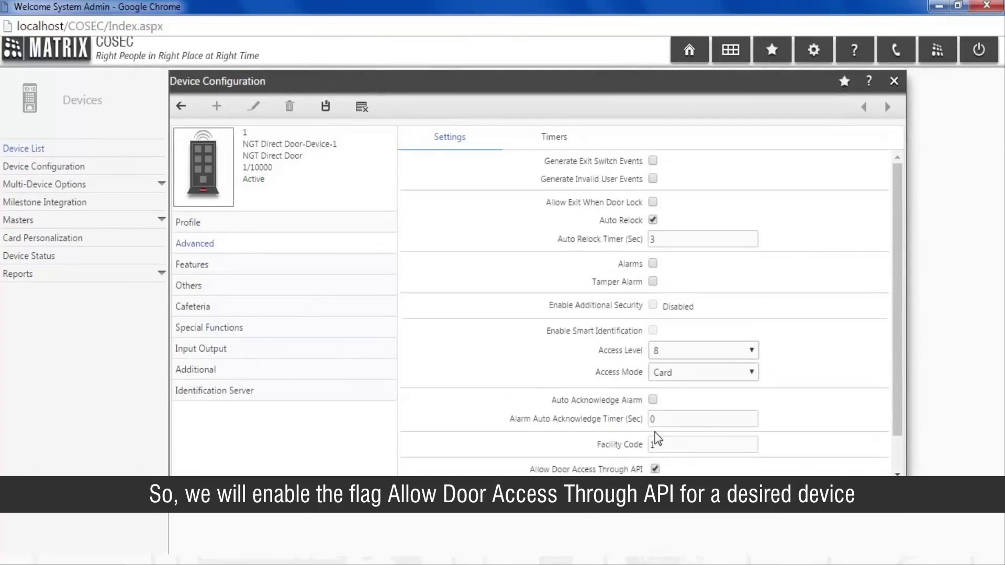
scroll(657, 439, "down", 1)
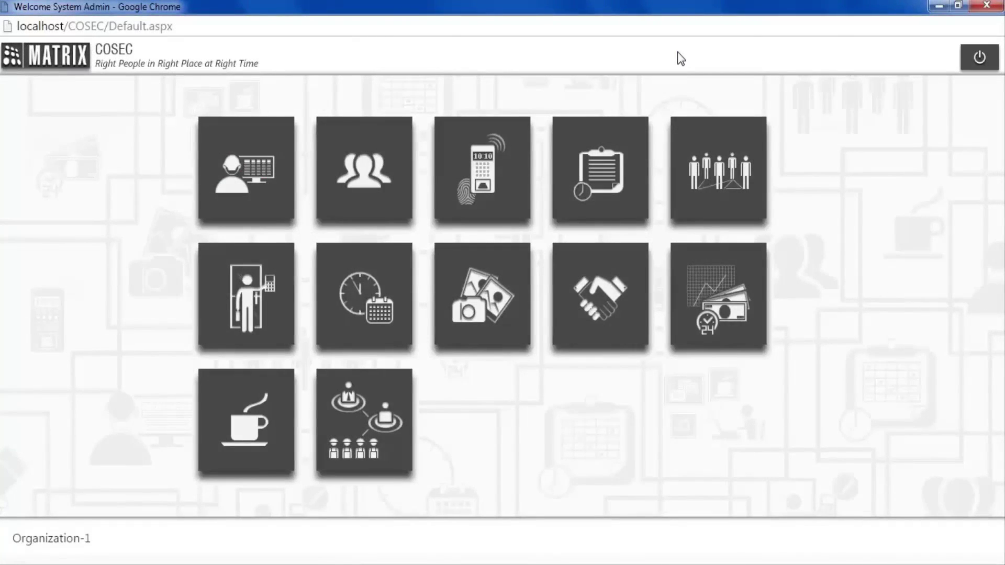
left_click(398, 131)
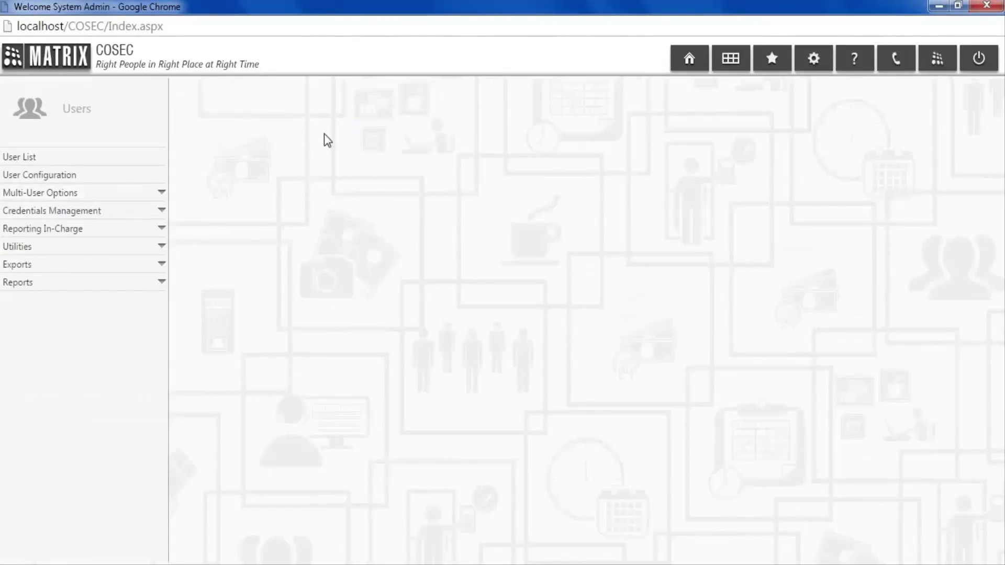
- Search the user list for 001 and open that user's configuration
left_click(140, 158)
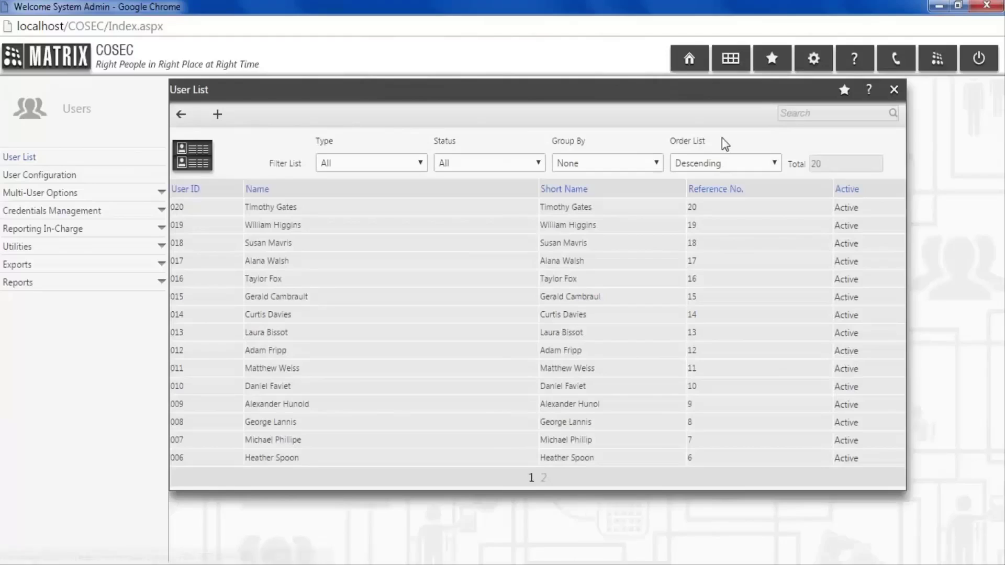
left_click(798, 114)
type("001")
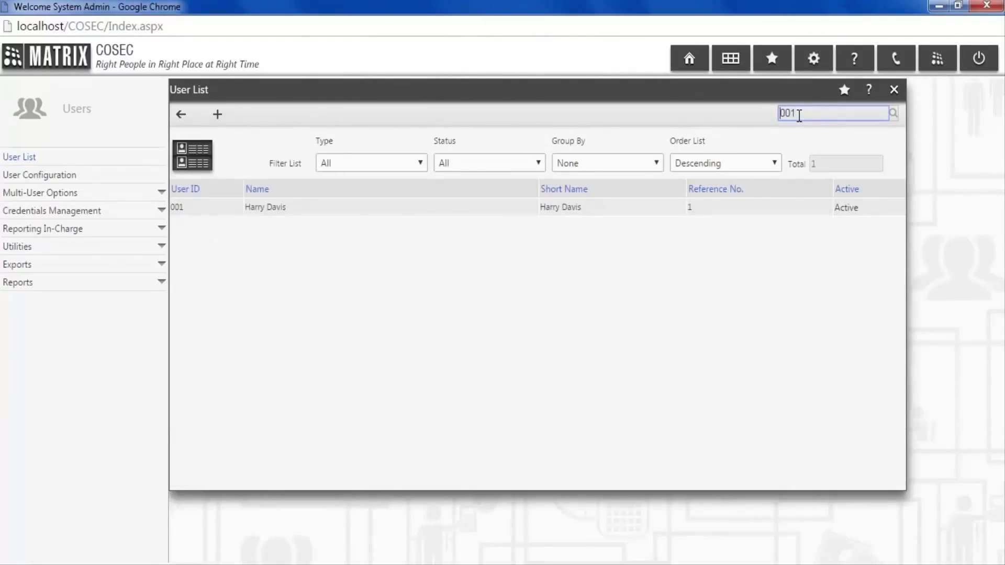
left_click(518, 211)
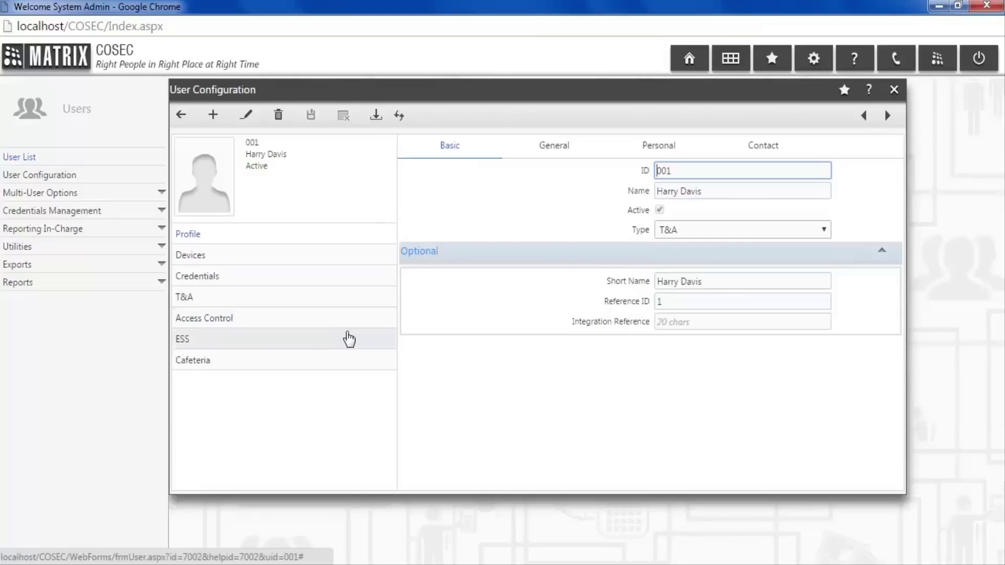
- Enable Allow Door Access Through API in user 001's ESS settings and save
scroll(348, 337, "down", 1)
left_click(348, 340)
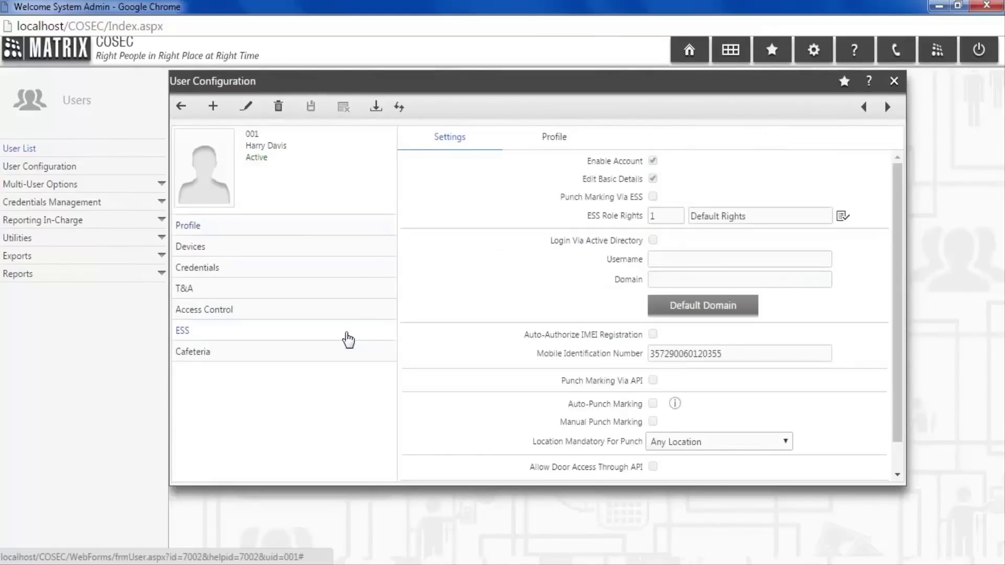
left_click(247, 108)
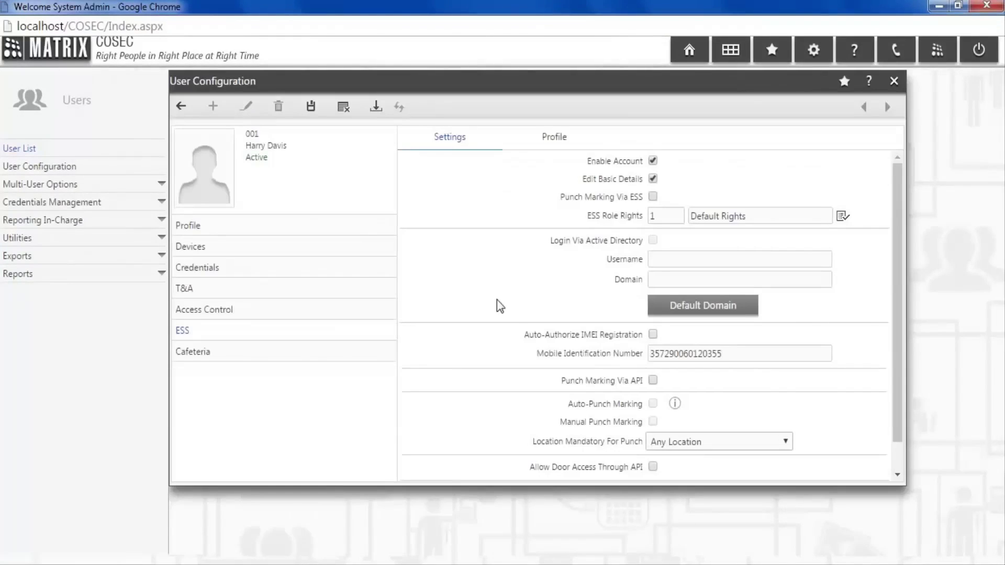
scroll(661, 377, "down", 1)
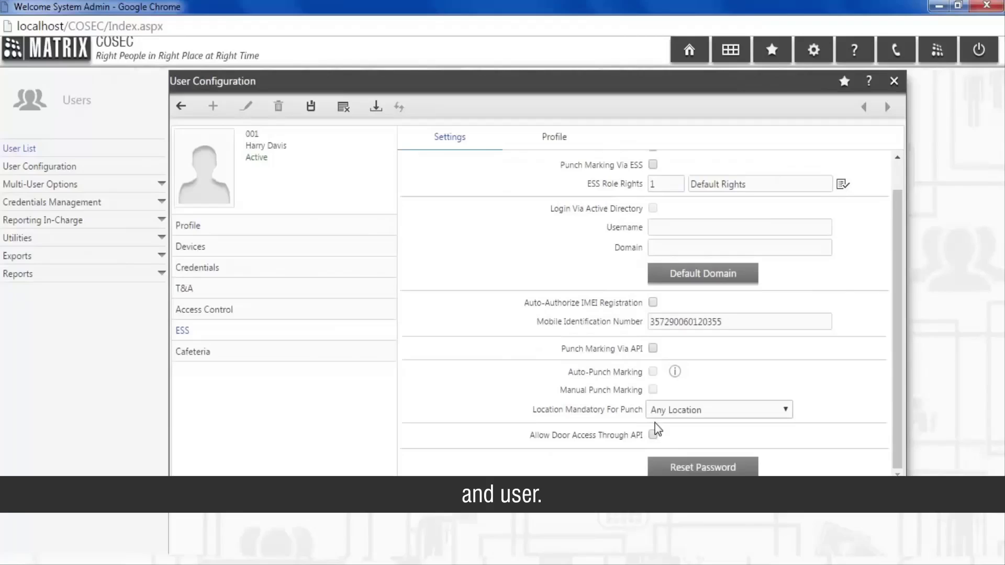
left_click(653, 435)
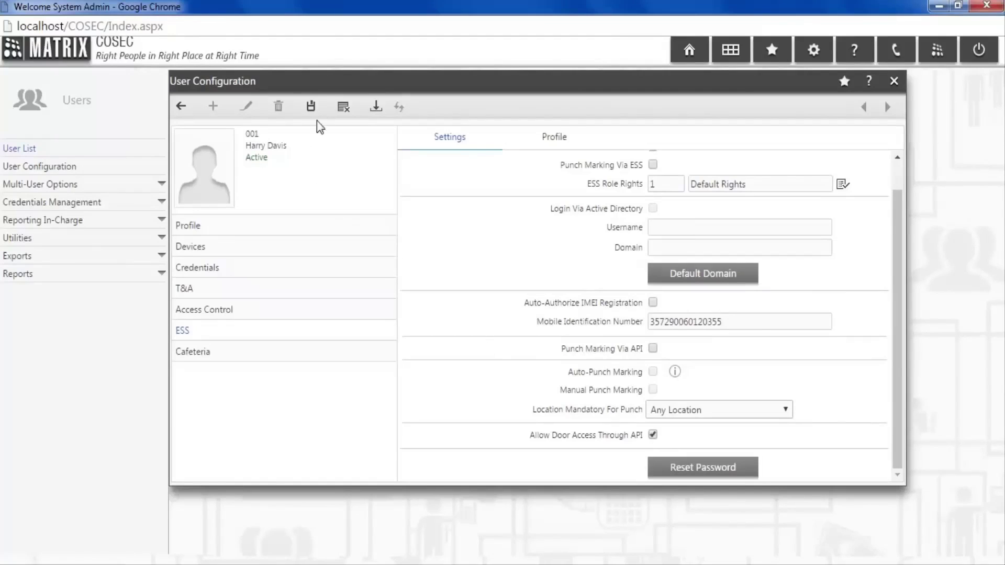
left_click(311, 107)
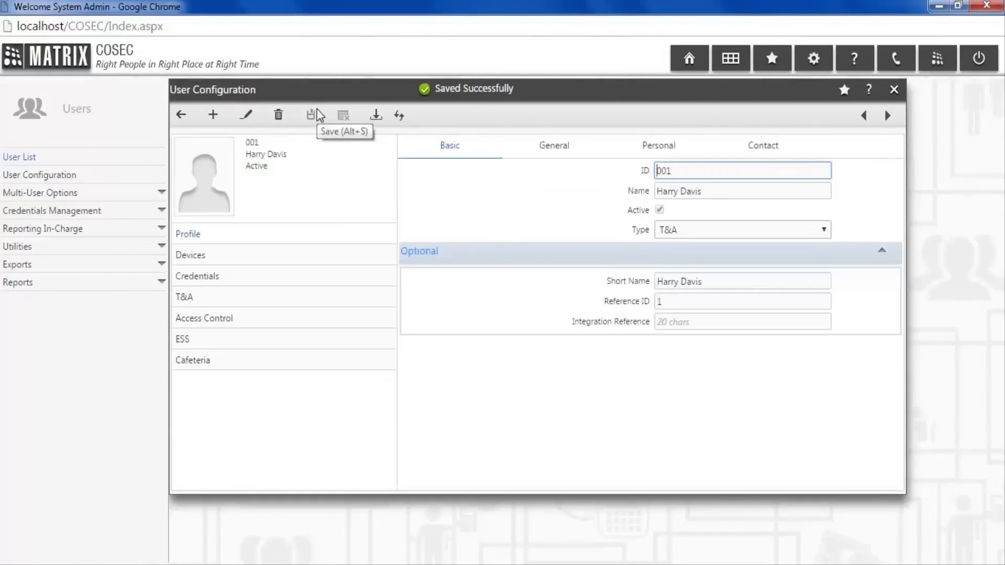
left_click(151, 197)
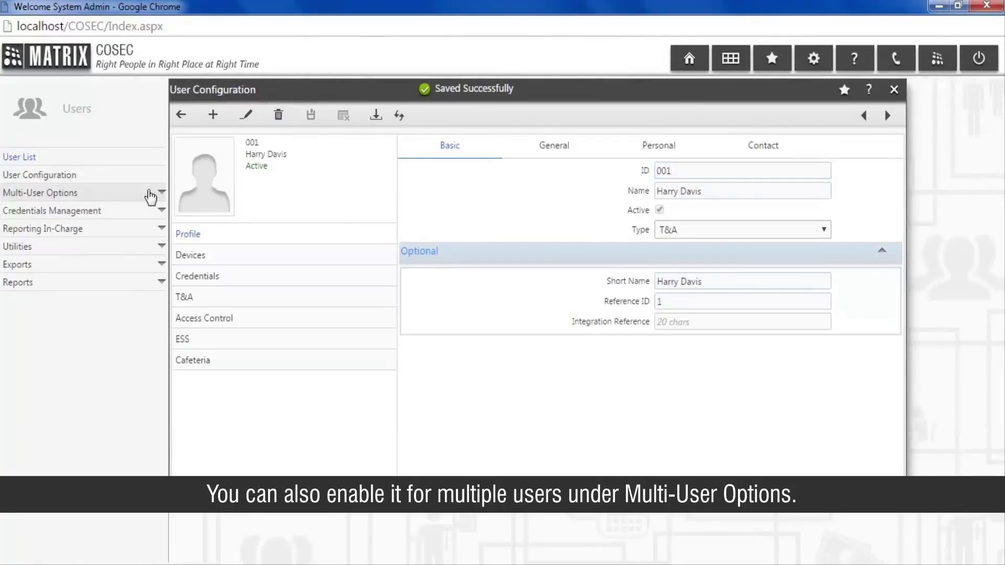
- Bulk-enable Allow Door Access Through API under ESS with User Filter set to All, then update
left_click(148, 212)
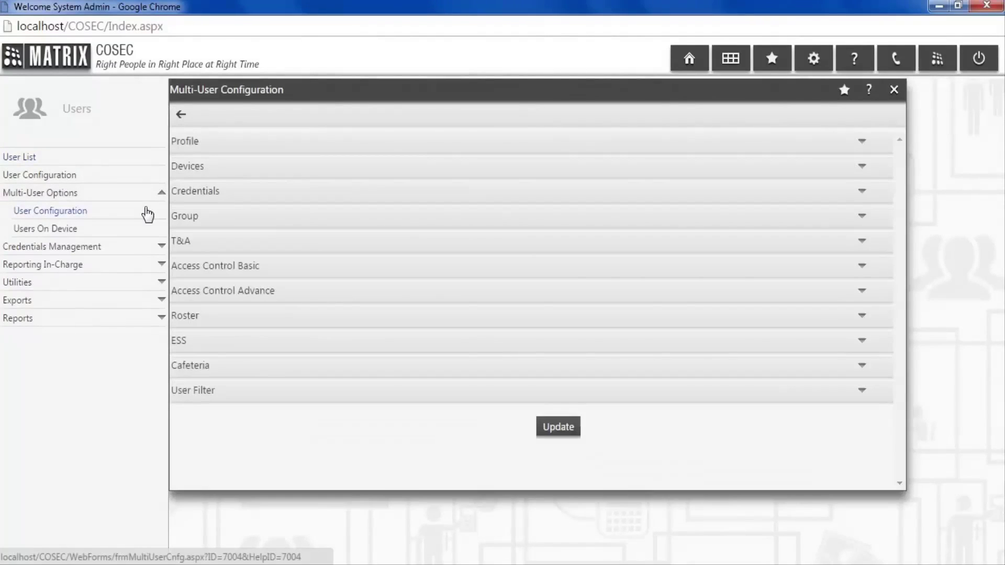
left_click(296, 341)
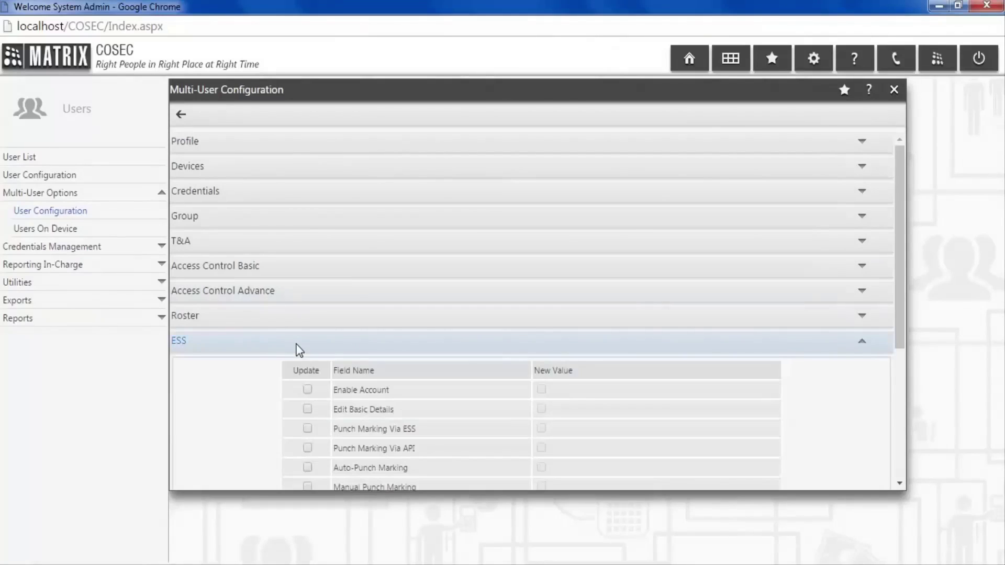
scroll(298, 350, "down", 3)
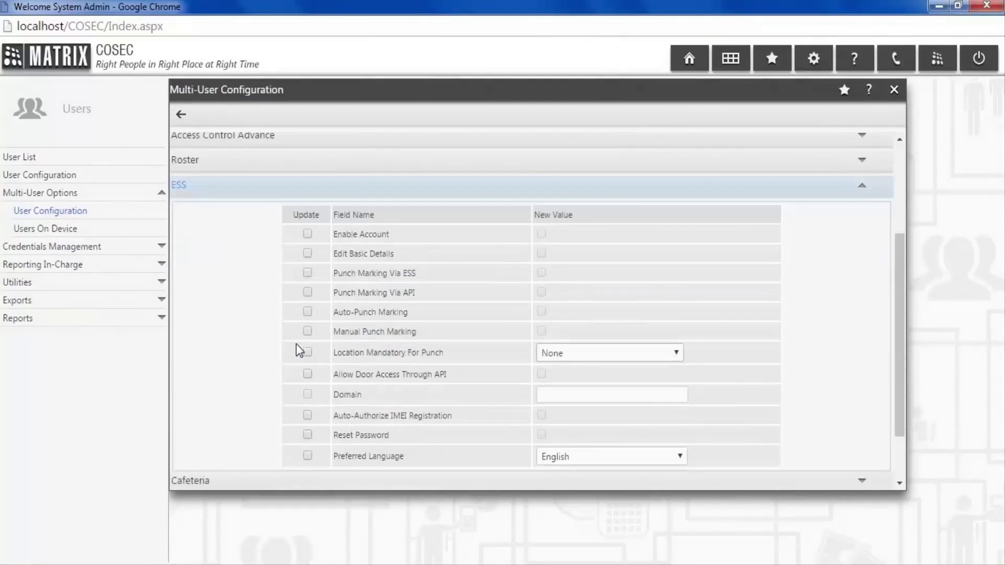
scroll(300, 350, "down", 2)
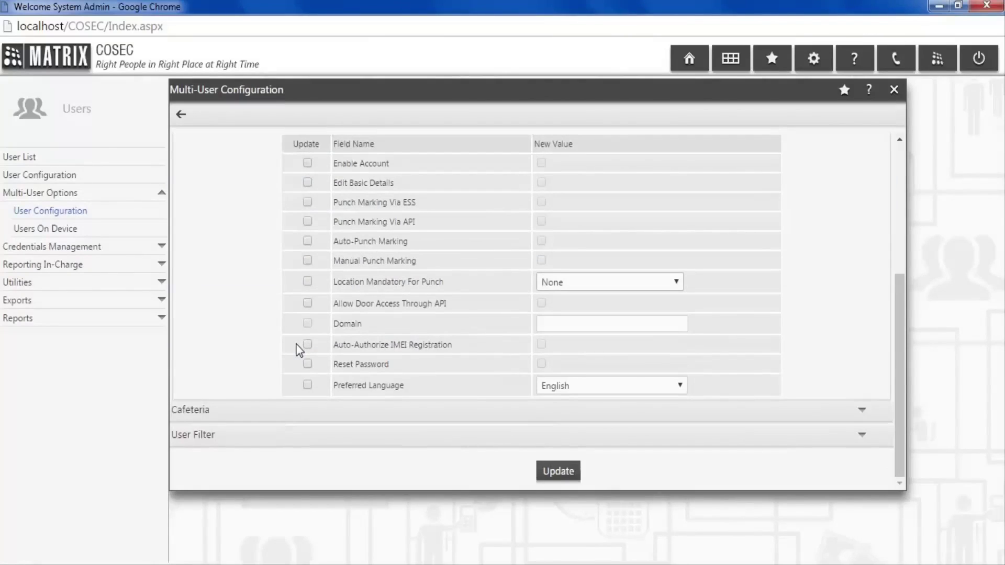
left_click(542, 305)
left_click(558, 436)
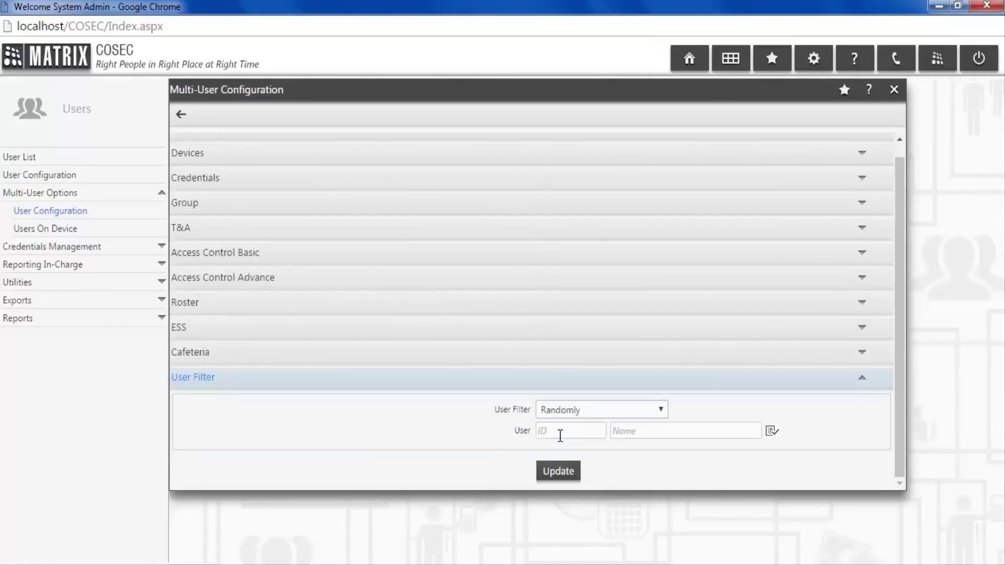
left_click(558, 411)
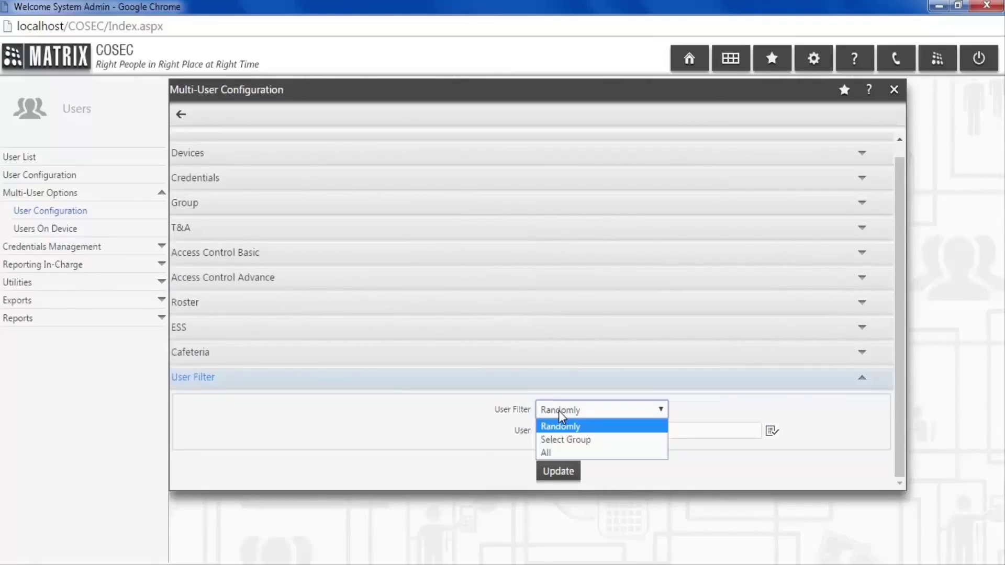
left_click(575, 452)
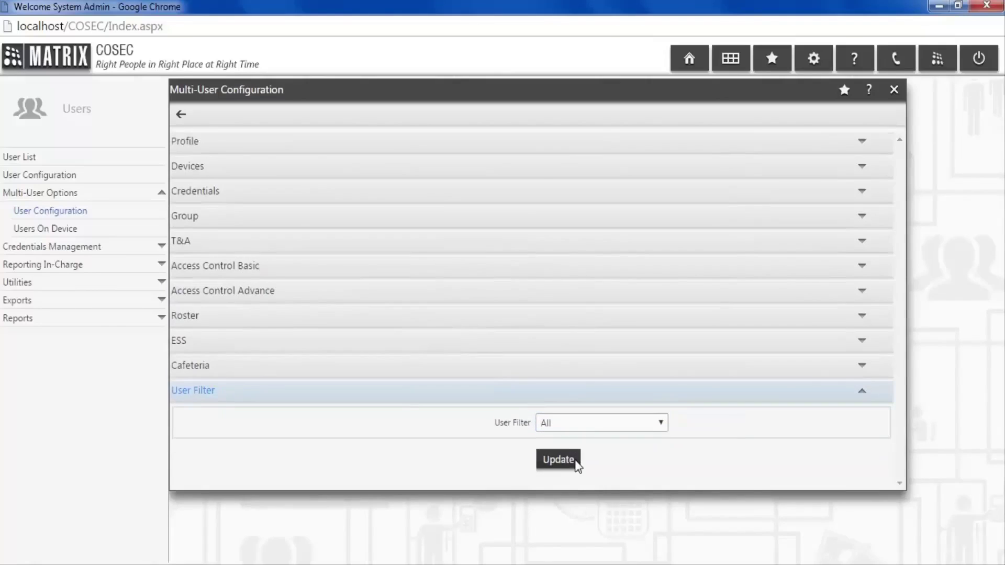
left_click(569, 466)
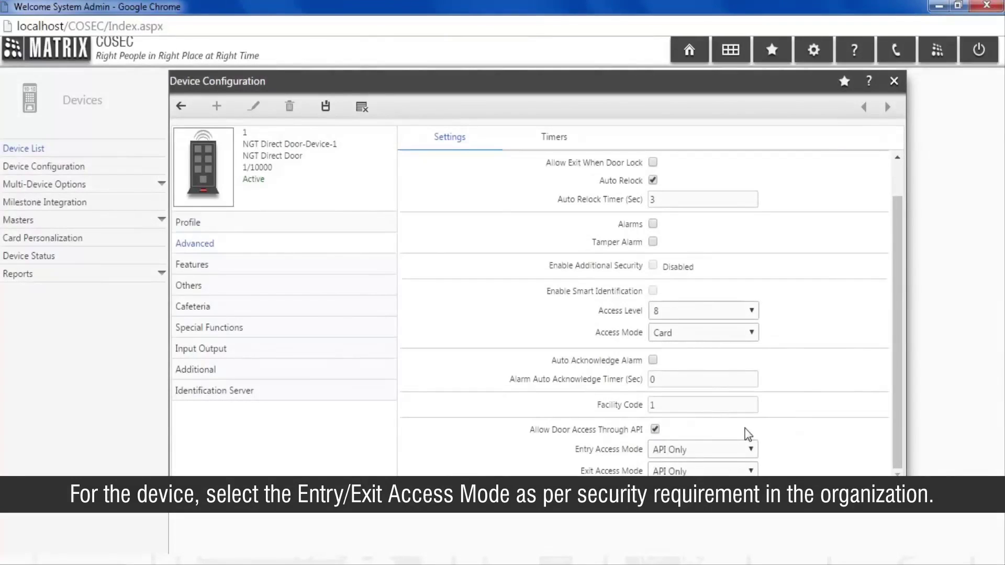
- Keep device 1's Entry Access Mode as API Only and save the device configuration
left_click(722, 453)
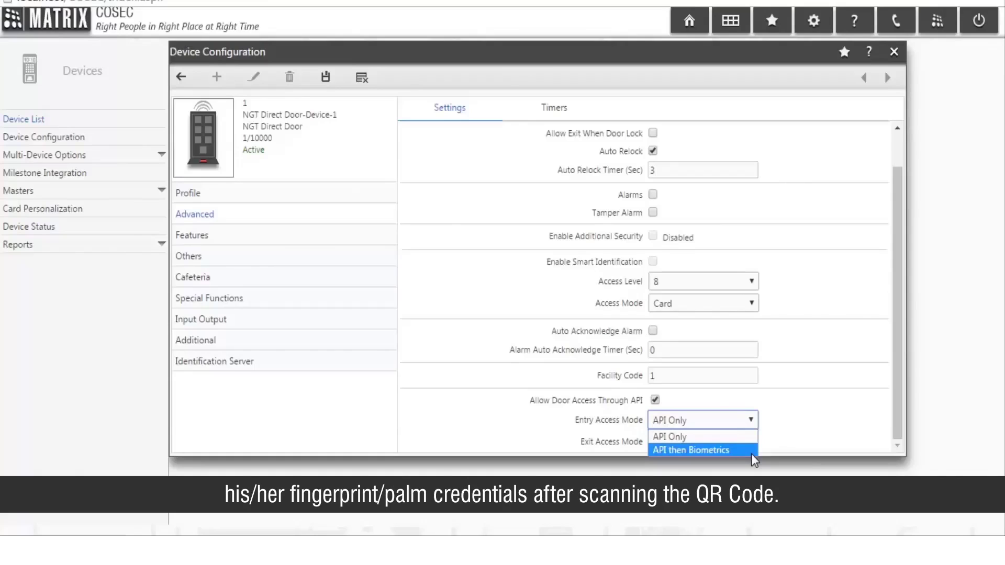
left_click(749, 437)
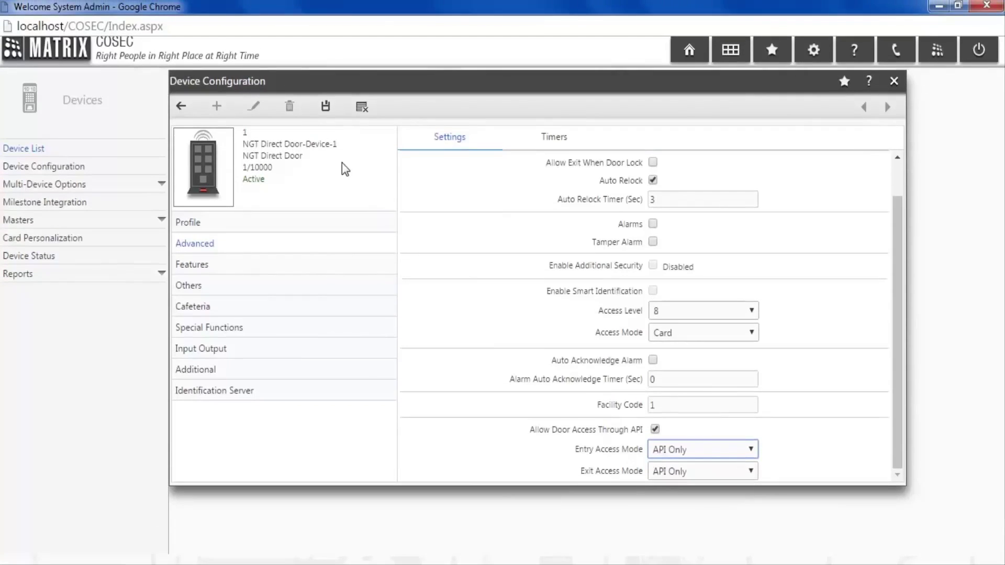
left_click(328, 118)
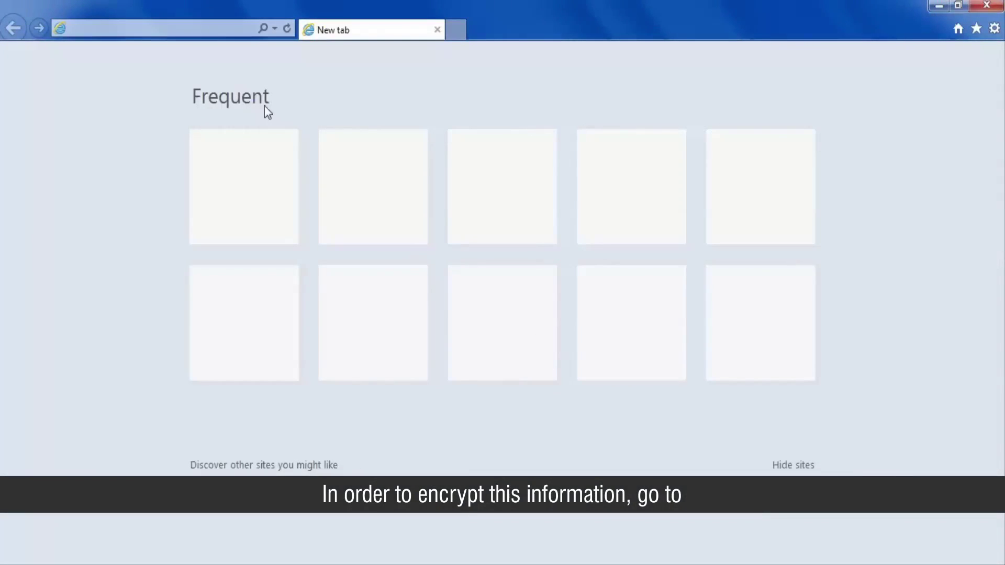
- Load the Tools4noobs online_tools/encrypt page from its pasted URL
left_click(184, 31)
type("https://www.tools4noobs.com/online_tools/encrypt/")
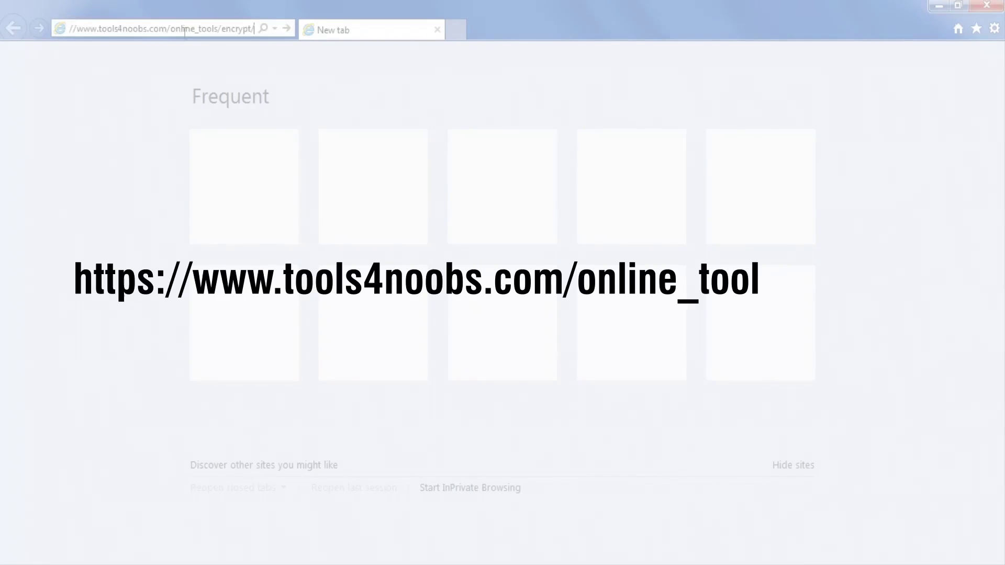
key("Return")
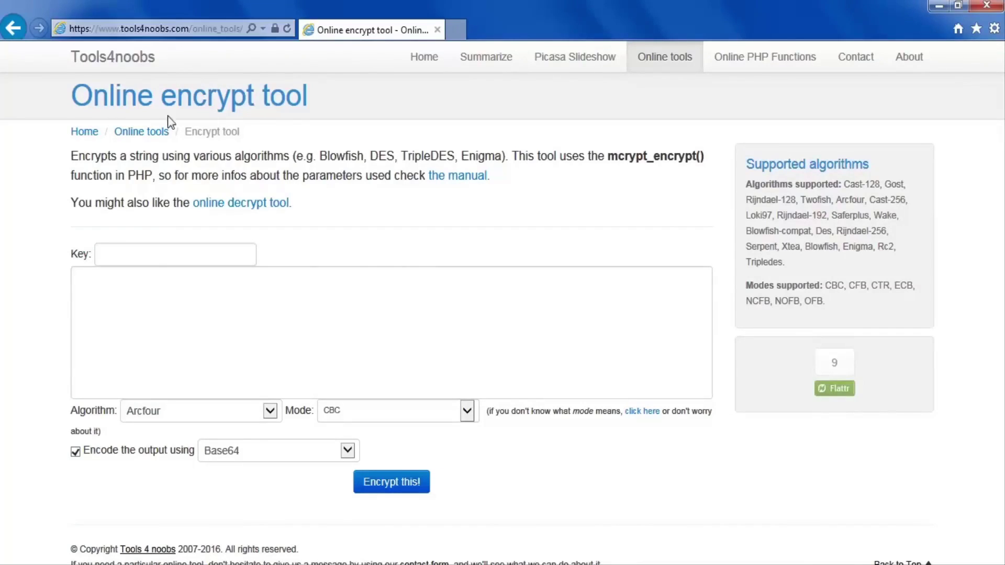
- Enter the COSEC security key and paste the JSON data string to encrypt
left_click(148, 262)
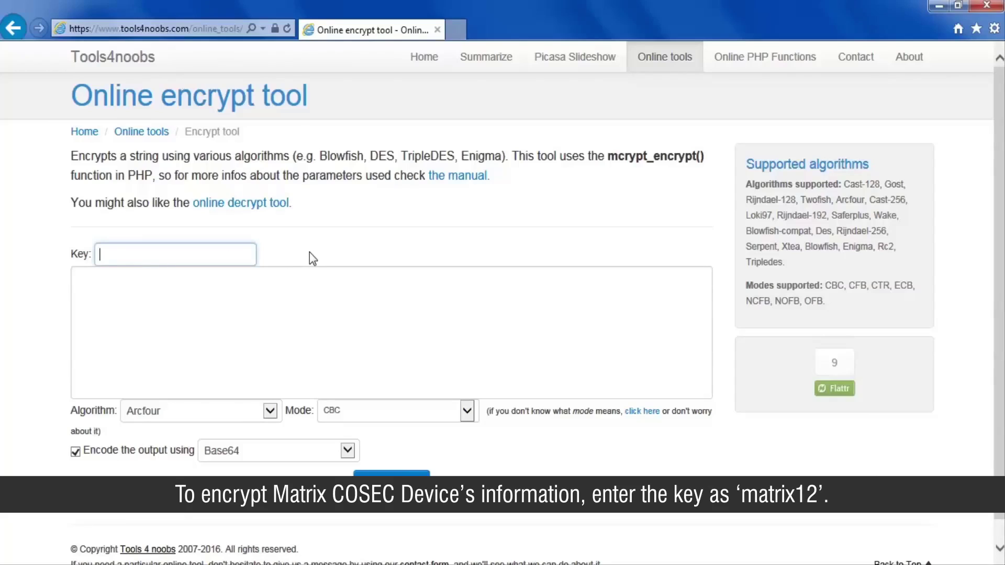
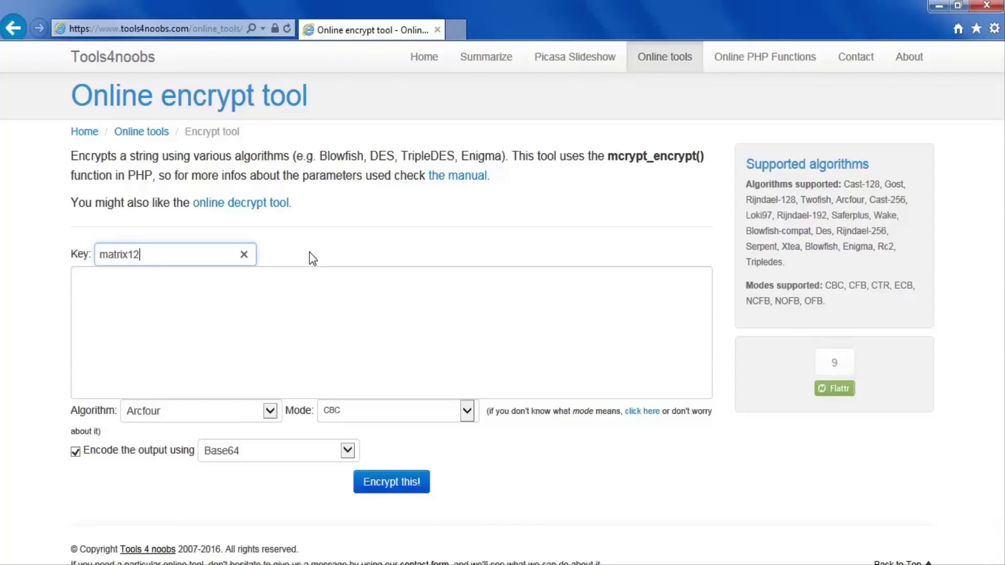
left_click(307, 284)
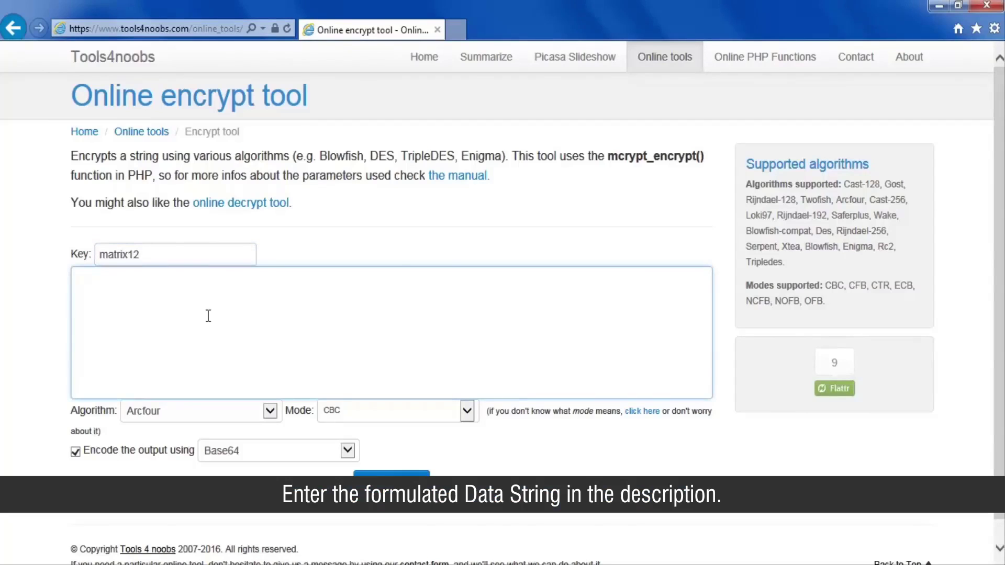
type("{\"version\":\"1\",\"ip\":\"192.168.51.64\",\"port\":\"80\",\"pdid\":\"0\",\"mode\":\"0\"}")
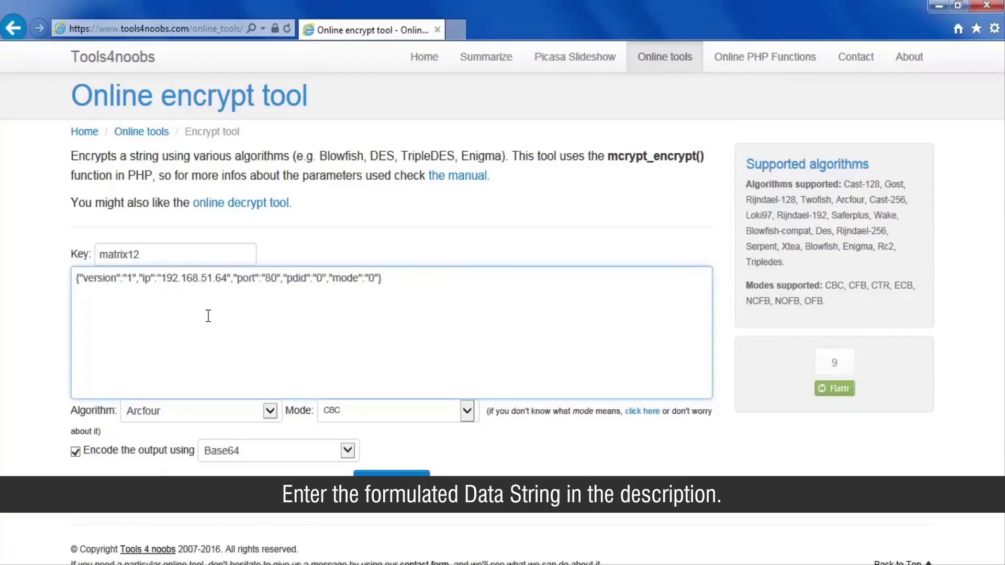
- Choose the Des algorithm and ECB mode for encryption
left_click(269, 410)
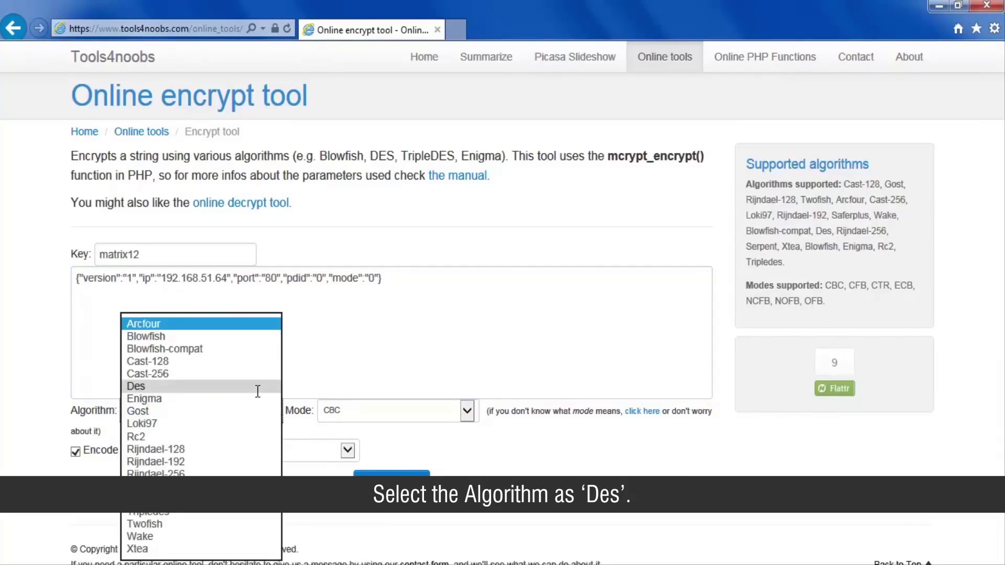
left_click(257, 387)
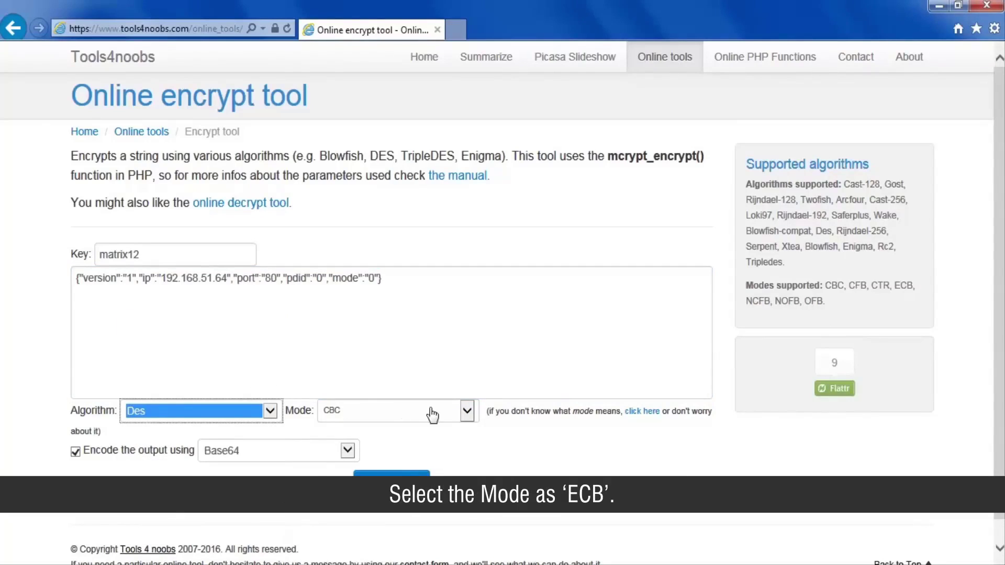
left_click(466, 412)
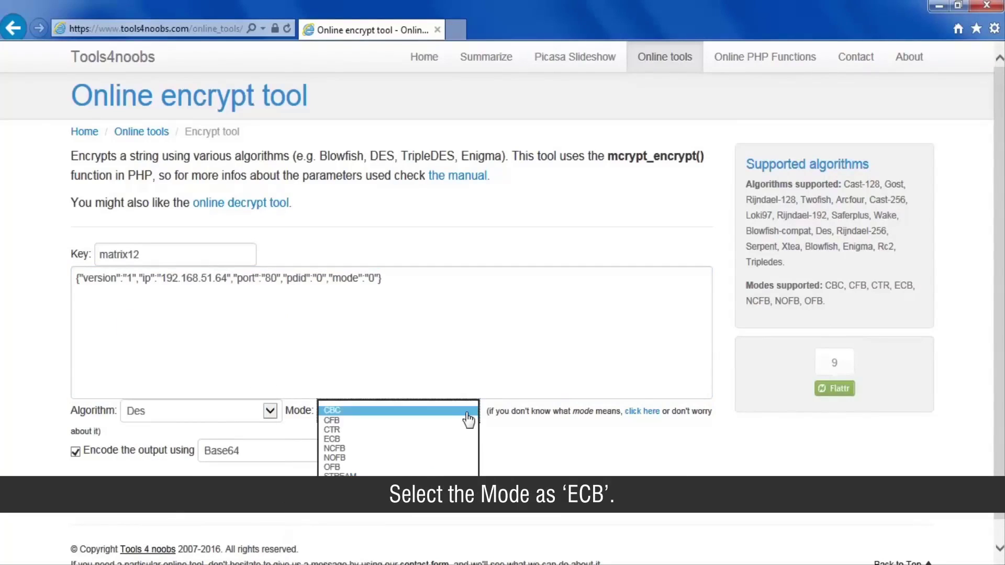
left_click(444, 440)
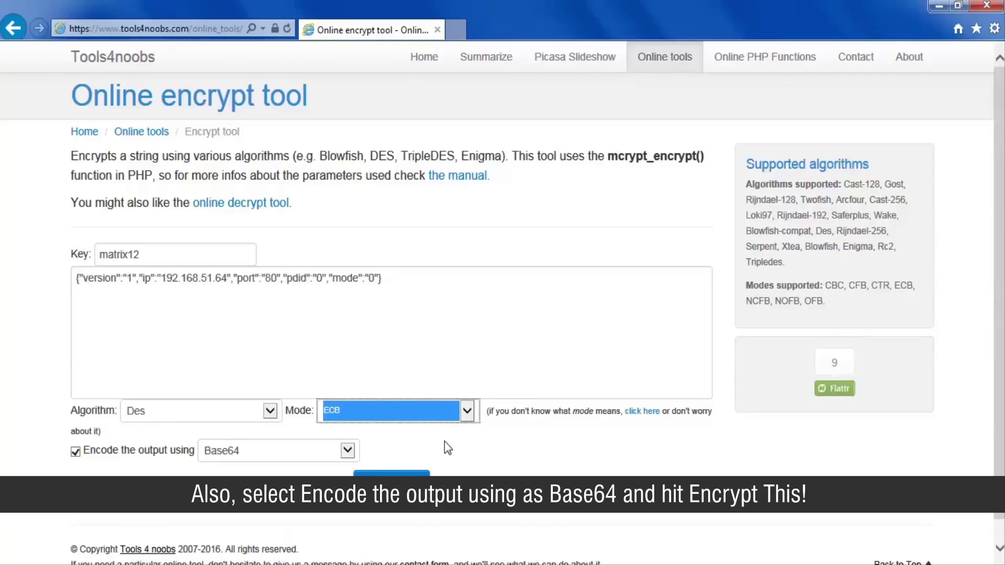
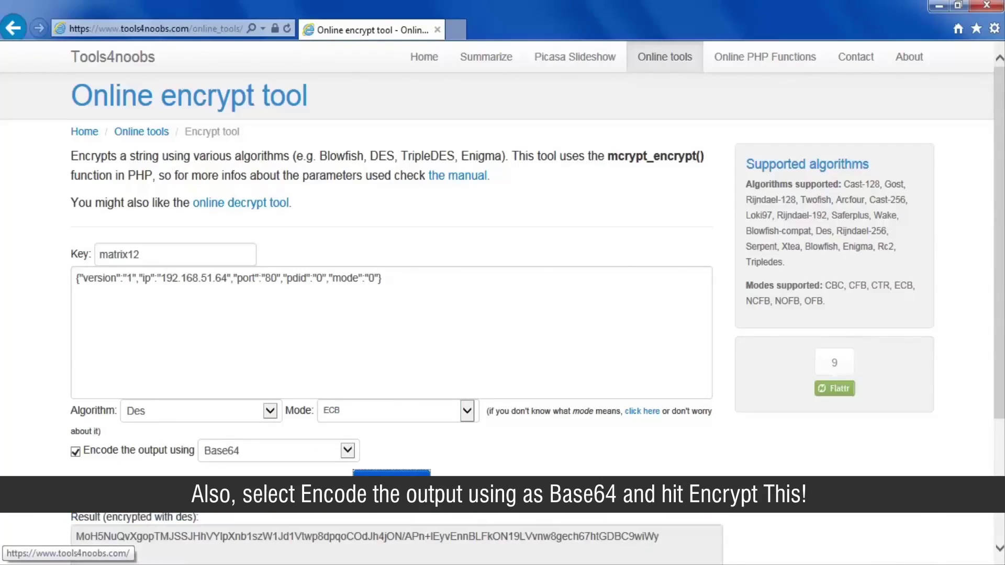
- Select and copy the full DES-encrypted Base64 string from the Result box
scroll(502, 262, "down", 3)
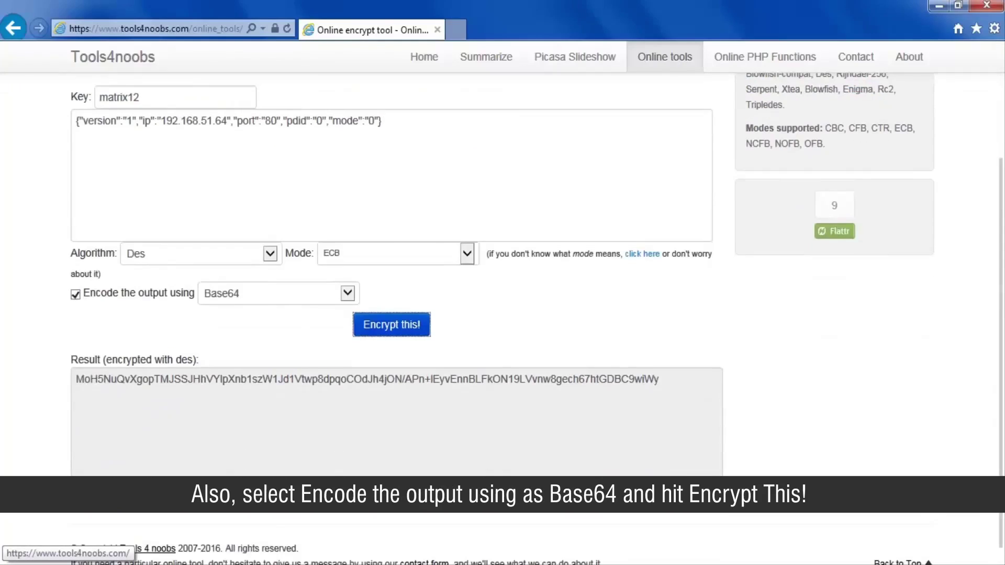
left_click(666, 380)
left_click_drag(667, 380, 99, 377)
right_click(100, 378)
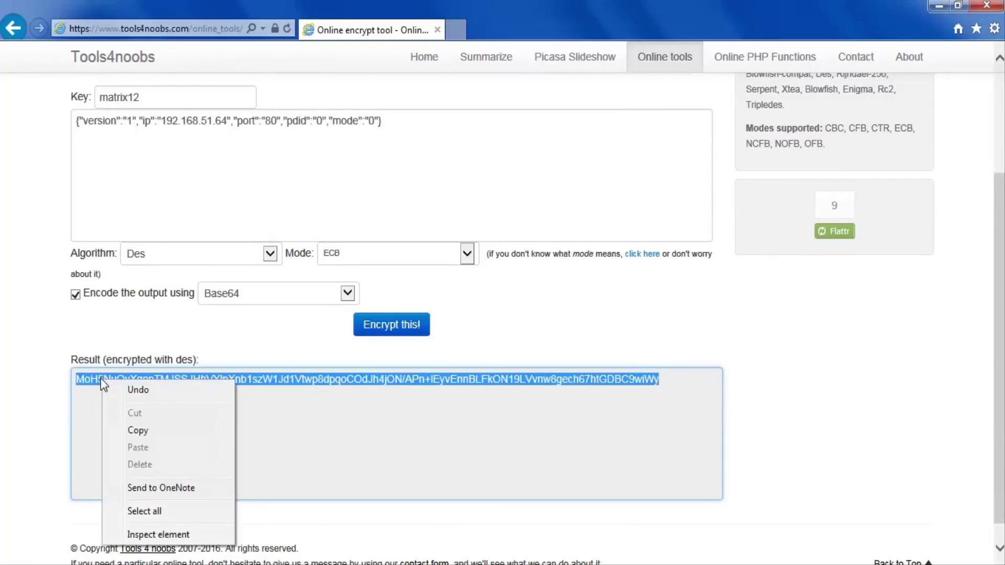
left_click(116, 425)
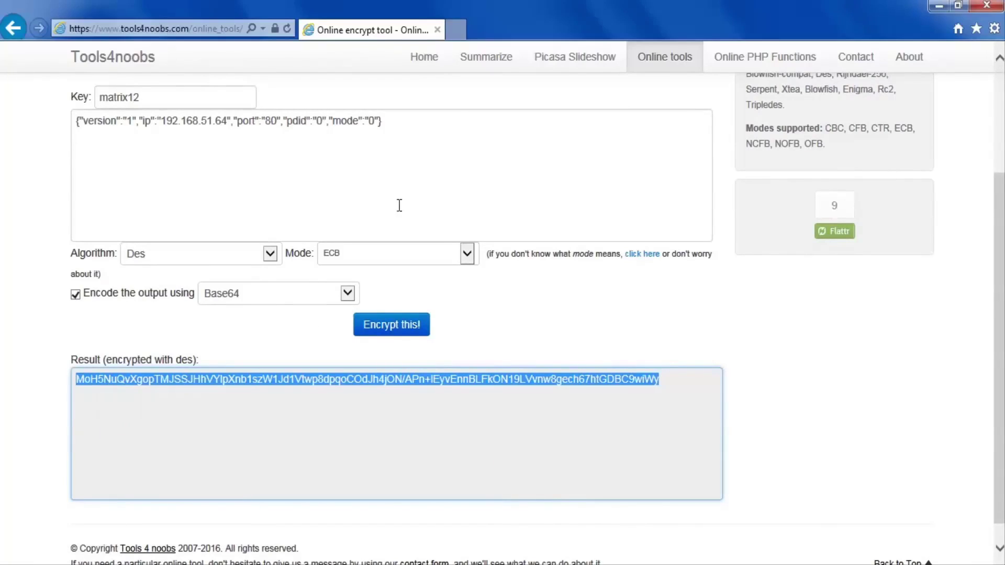
left_click(457, 31)
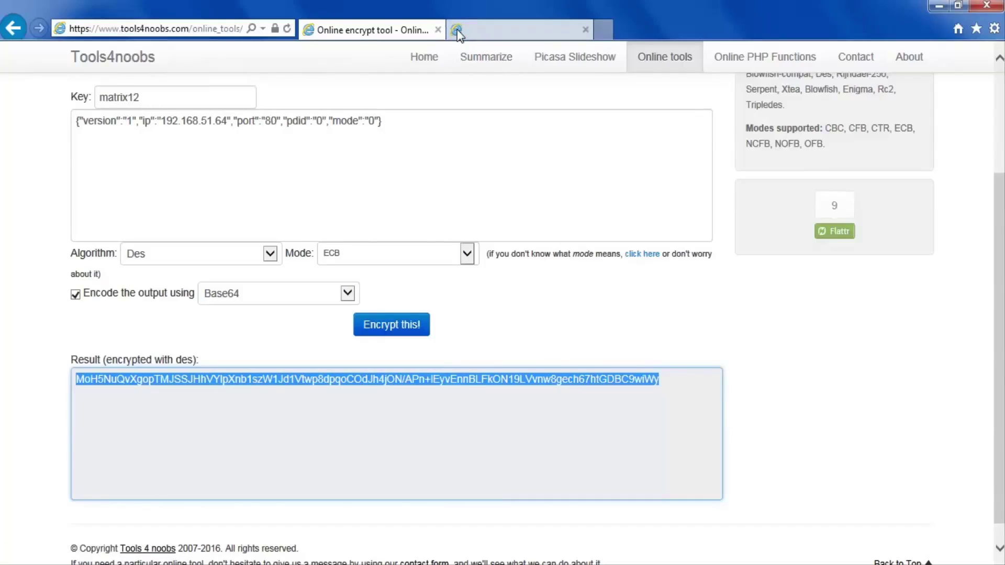
key("ctrl+v")
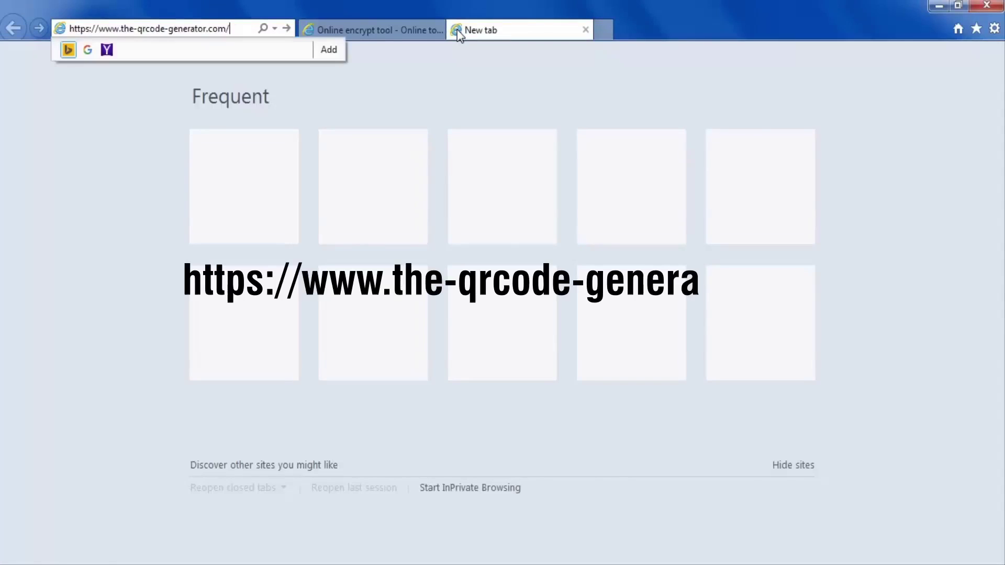
key("Return")
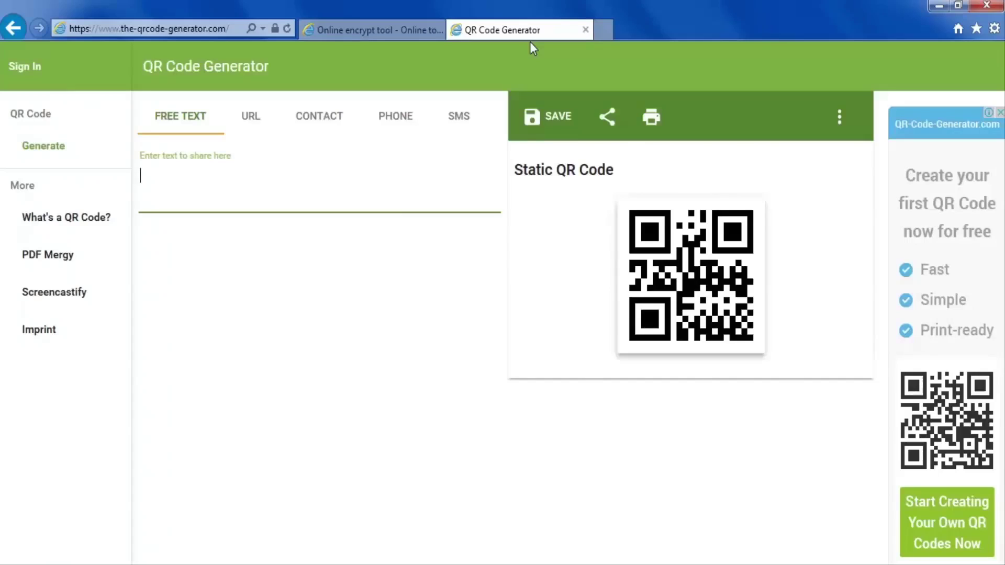
right_click(287, 180)
left_click(323, 248)
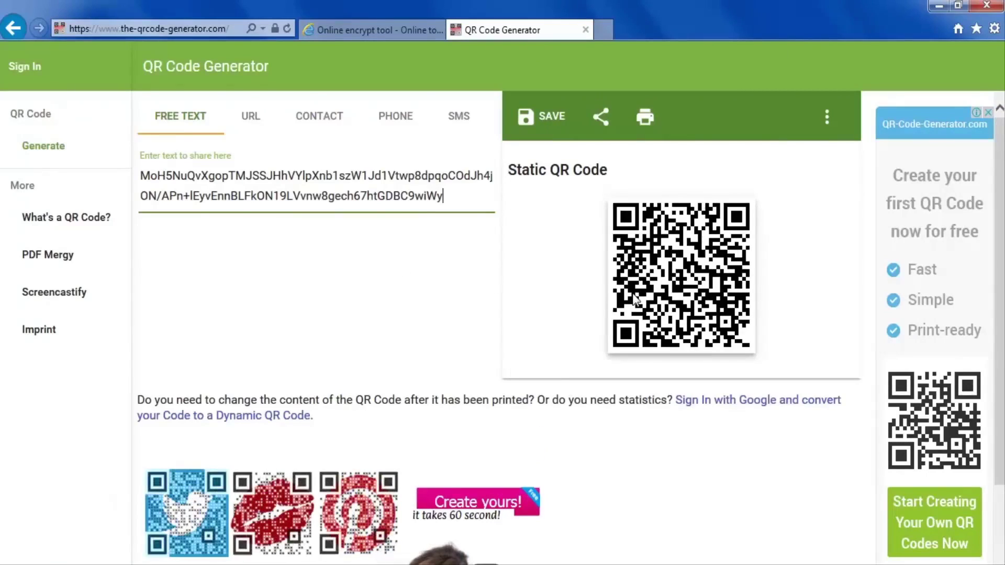
- Save the QR code as PNG file 'QR', then download QR.png and open it in Photo Viewer
left_click(556, 118)
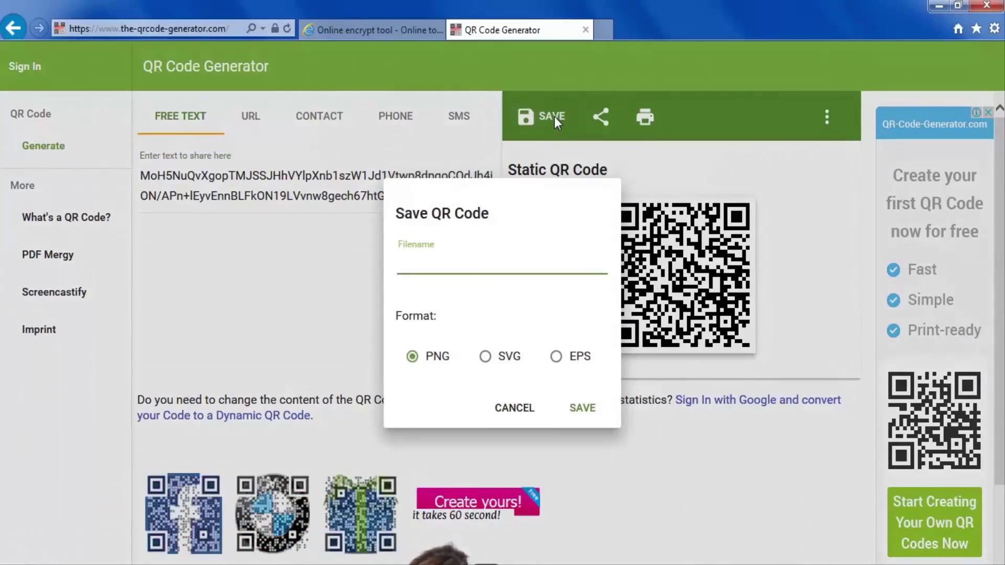
type("QR")
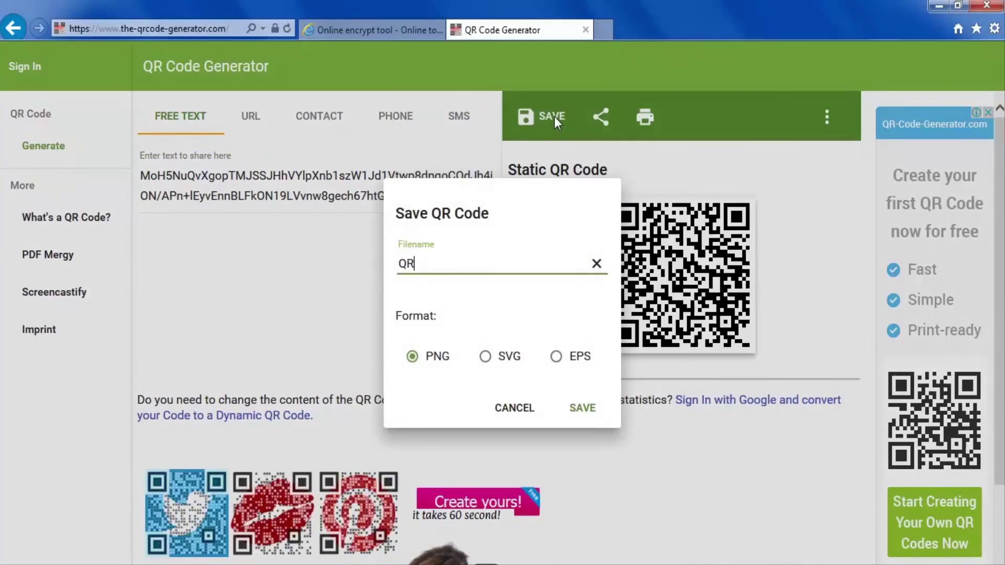
left_click(585, 409)
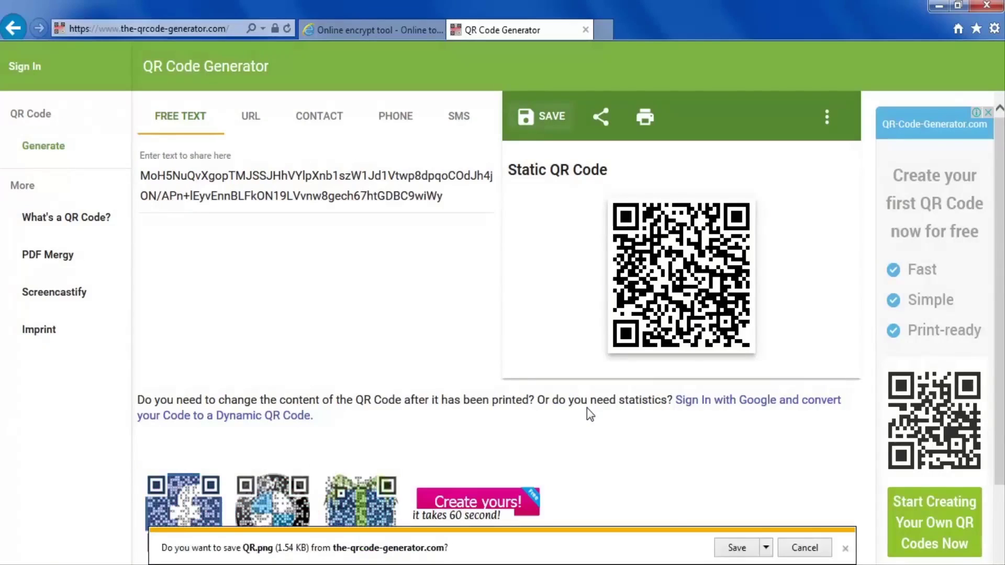
left_click(737, 548)
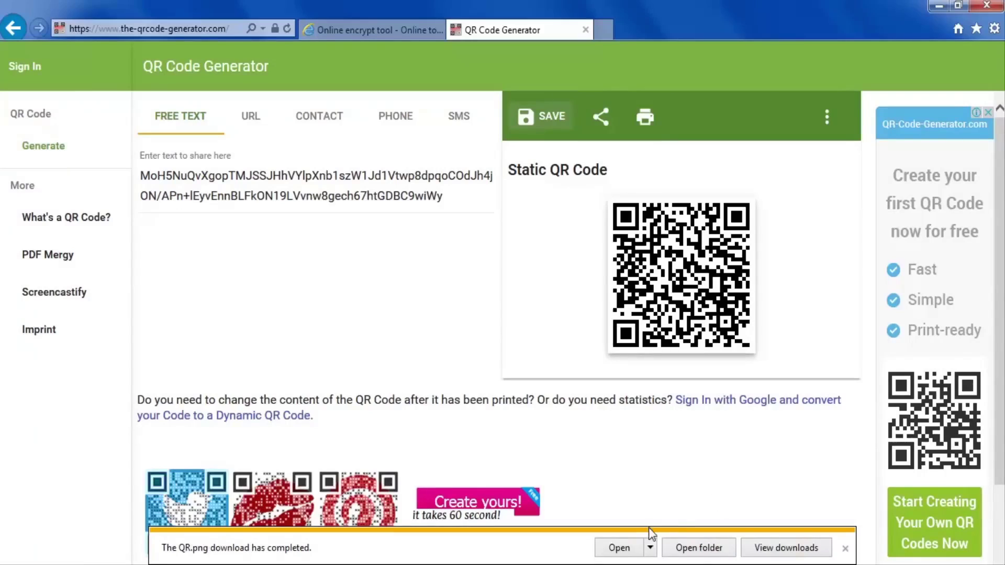
left_click(622, 548)
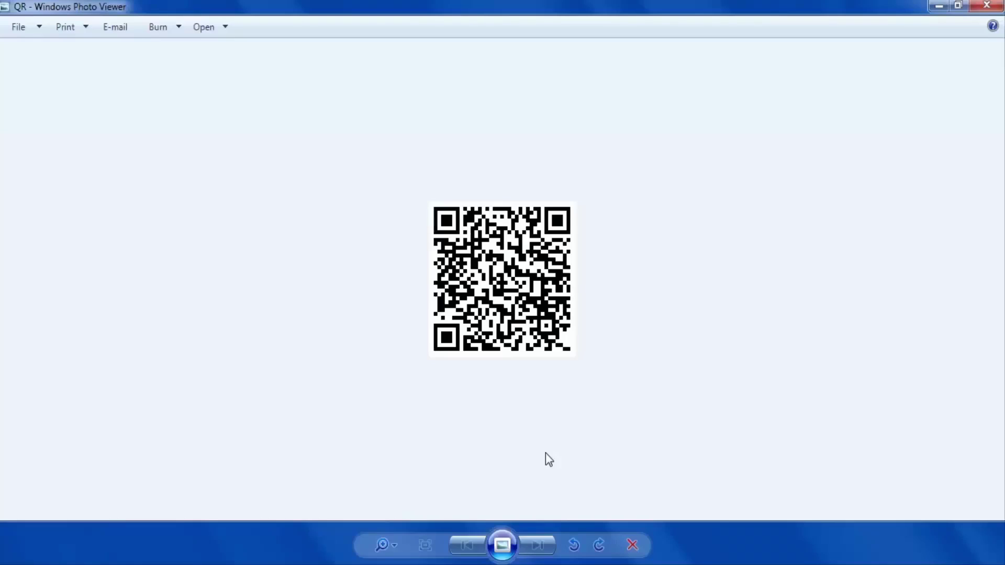